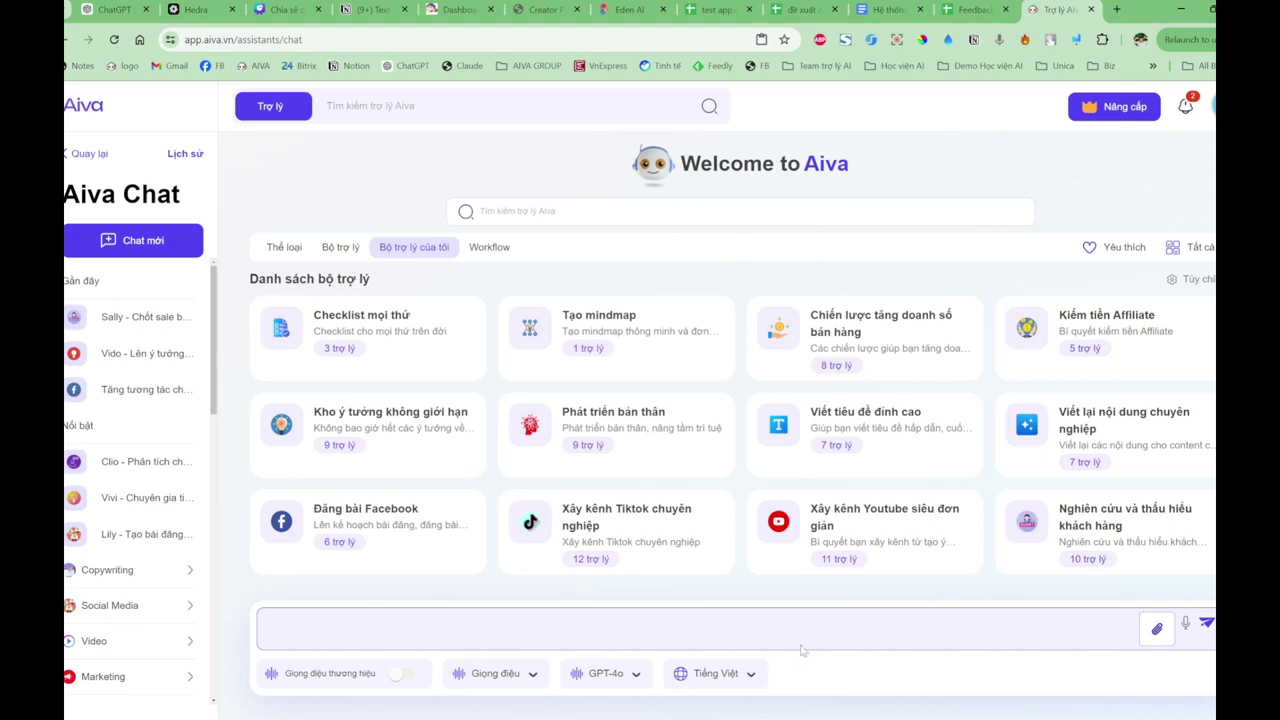
Step: Search the assistants for "quảng cáo" and open Adela - Viết quảng cáo Facebook đỉnh cao [SUPER VIP]
left_click(569, 214)
type("đuảng cáo")
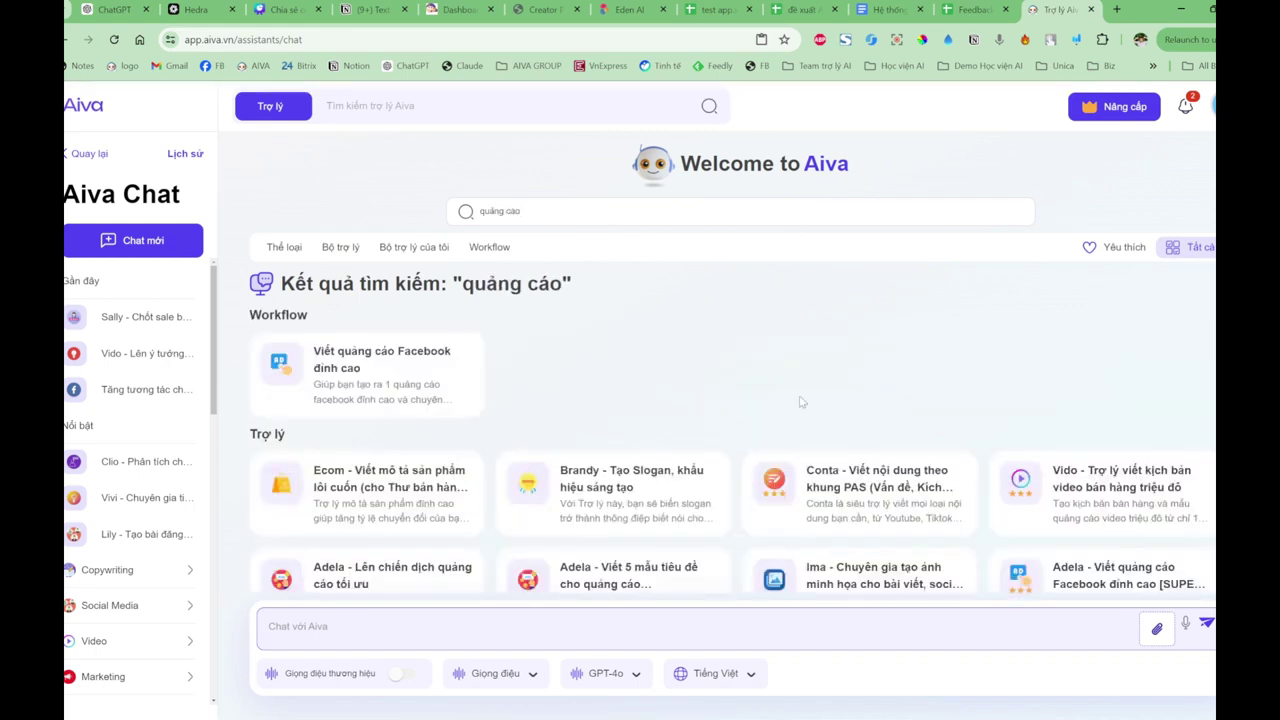
scroll(800, 402, "down", 2)
left_click(1082, 458)
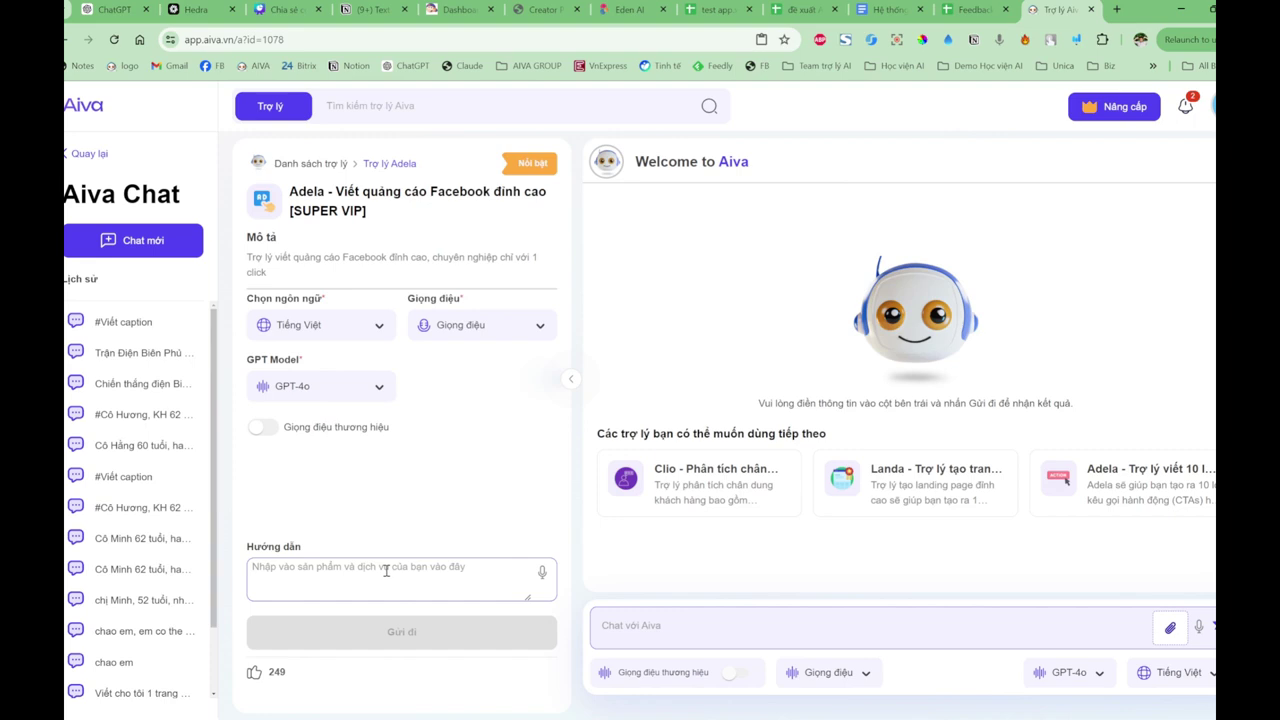
Step: Generate a Facebook ad from the saved prompt #Sữa rửa mặt CERAVE and review the generated text
type("#")
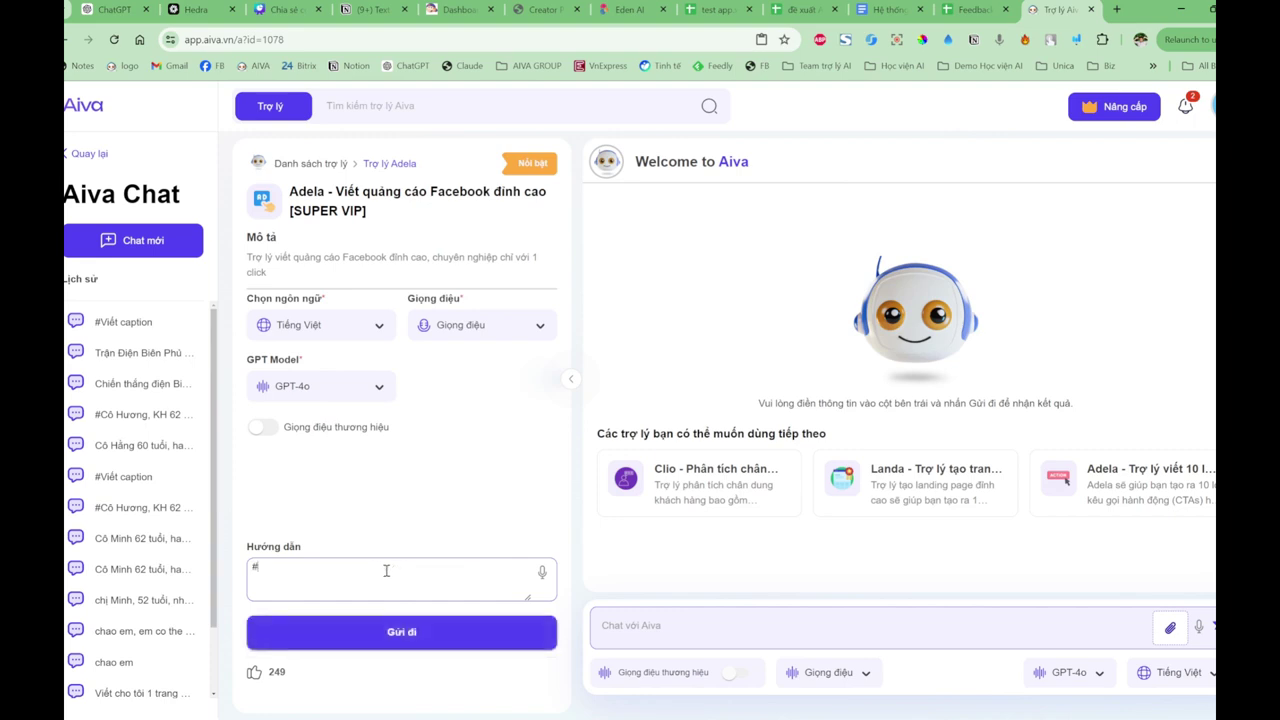
type("#")
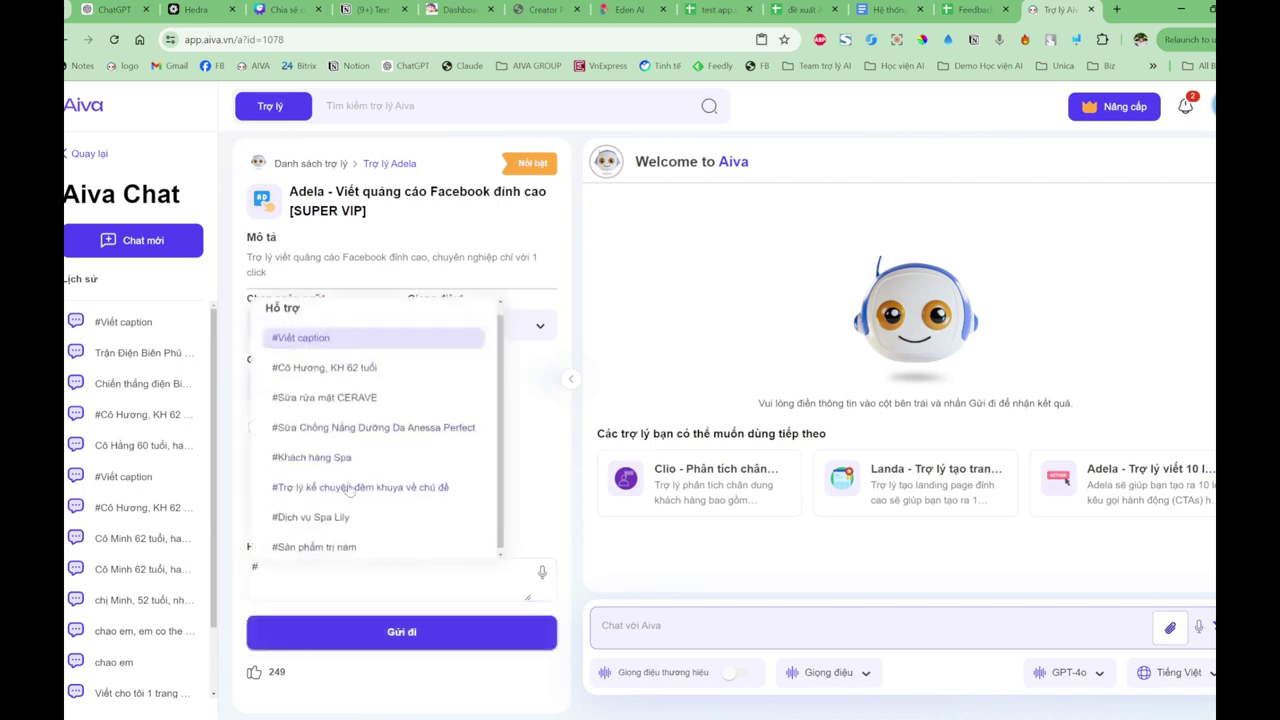
left_click(310, 394)
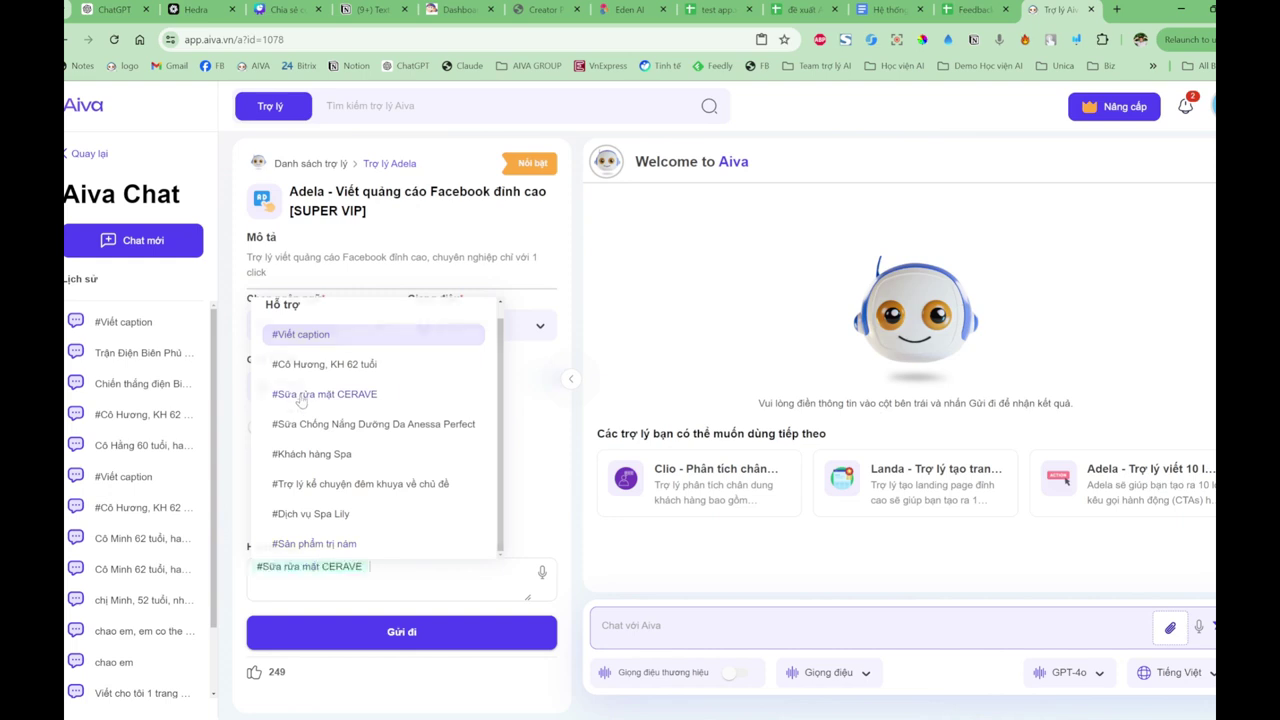
left_click(413, 633)
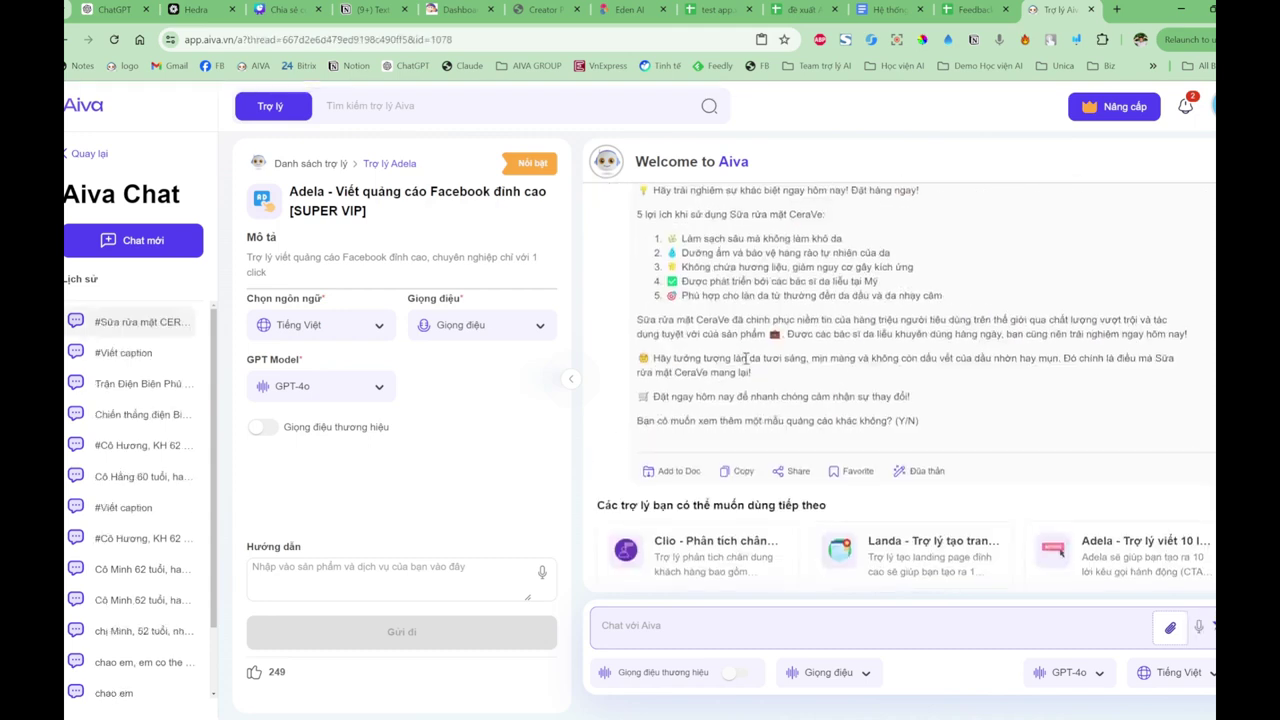
scroll(866, 401, "up", 3)
scroll(869, 401, "down", 2)
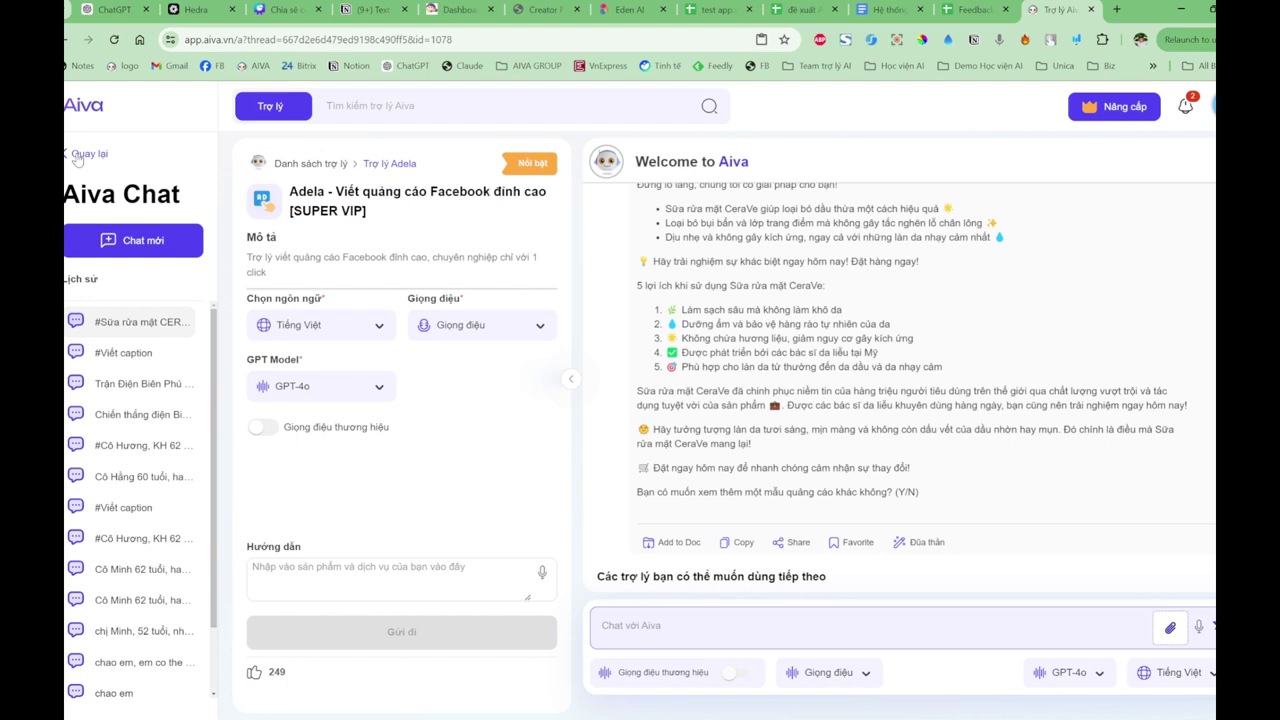
Step: Return to the assistant collections and open Tina - 30 tiêu đề đỉnh cao cho mọi content from Kho ý tưởng không giới hạn
left_click(322, 582)
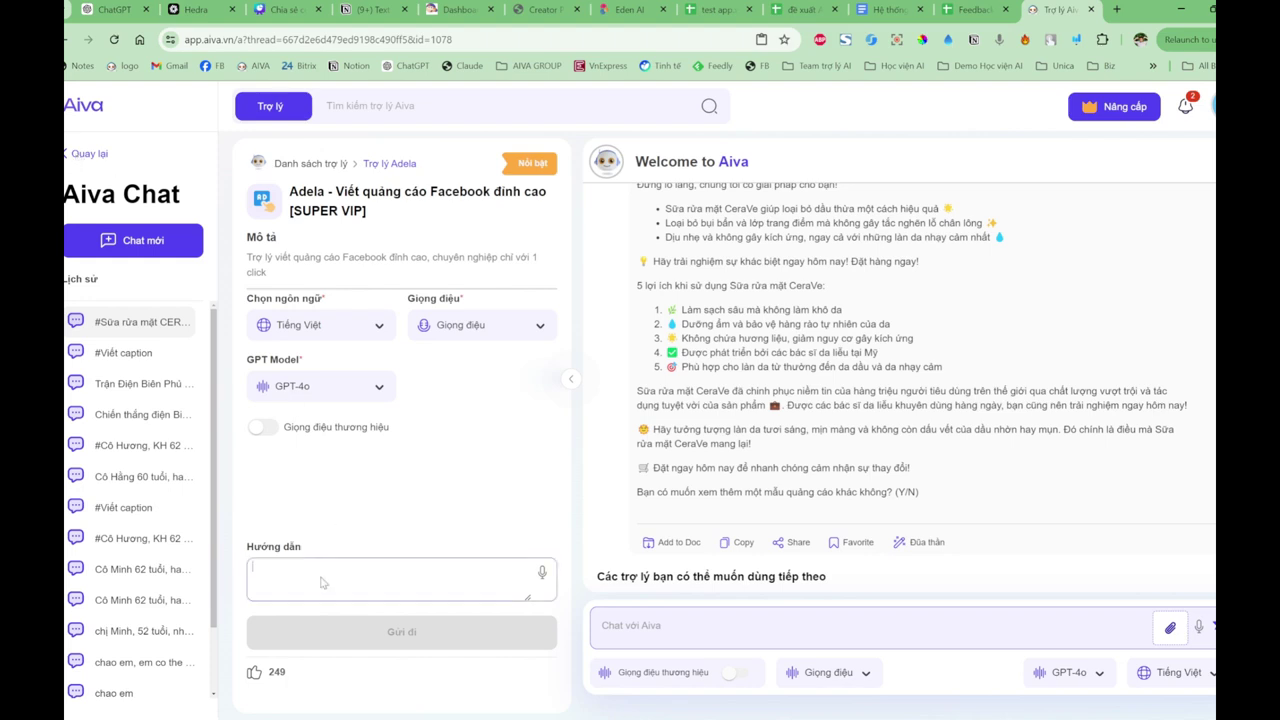
left_click(100, 154)
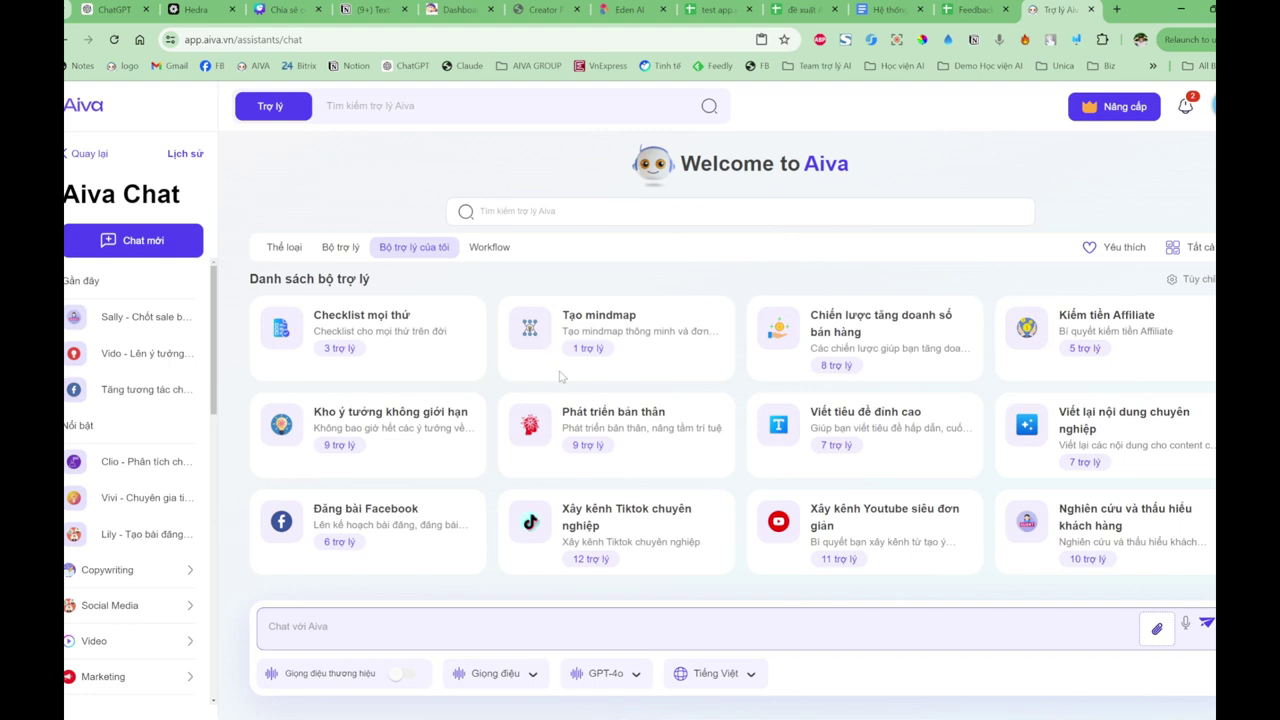
left_click(434, 437)
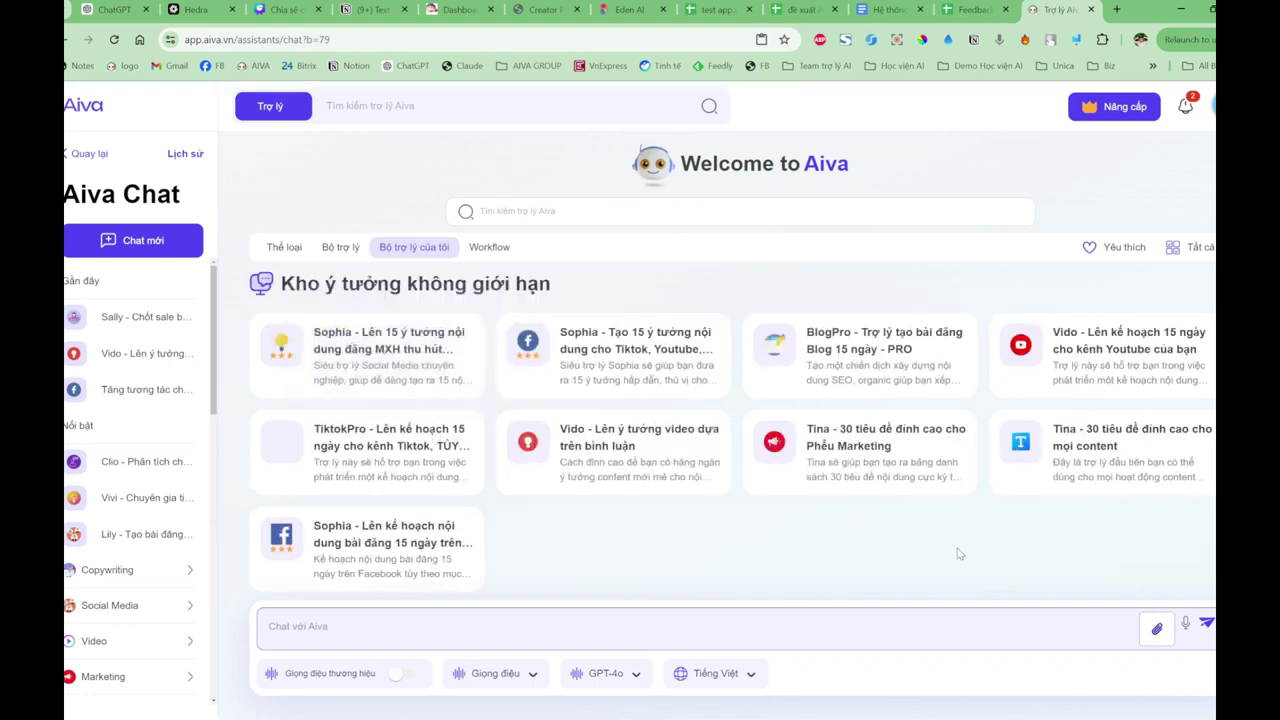
left_click(1095, 462)
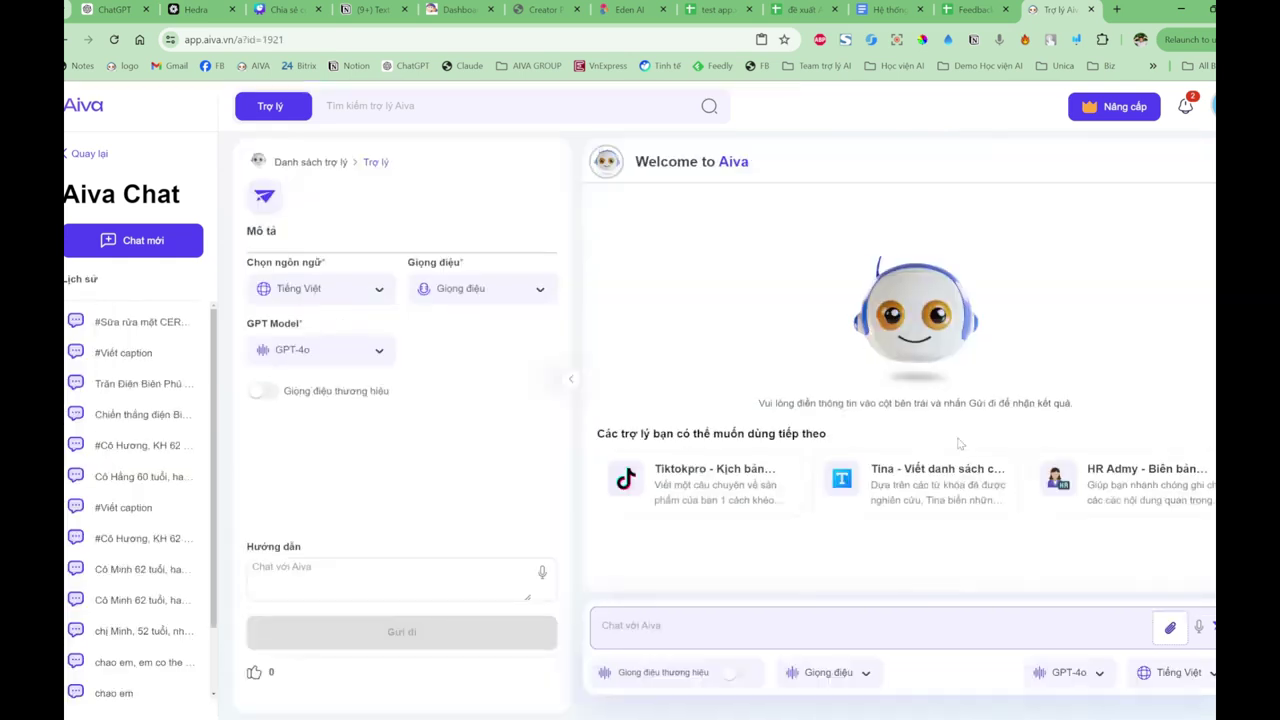
Step: Generate the content titles from the saved prompt #Sản phẩm trị nám as the instructions
left_click(418, 578)
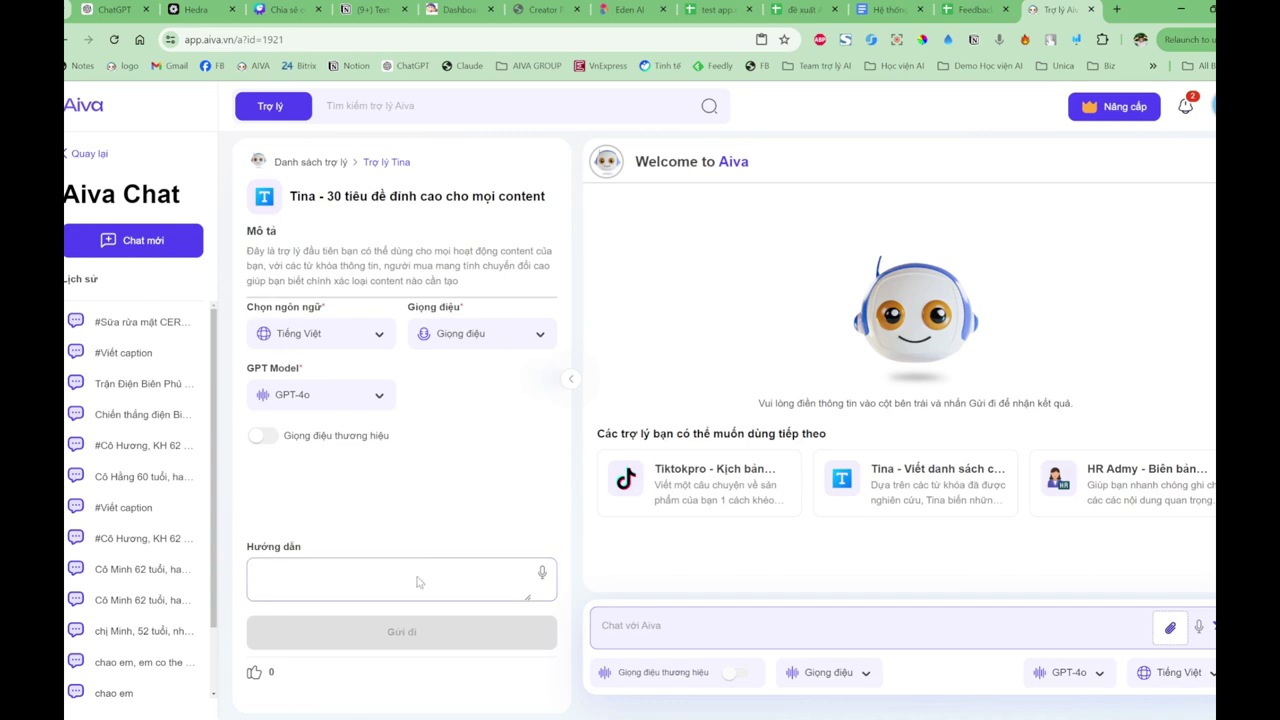
type("#")
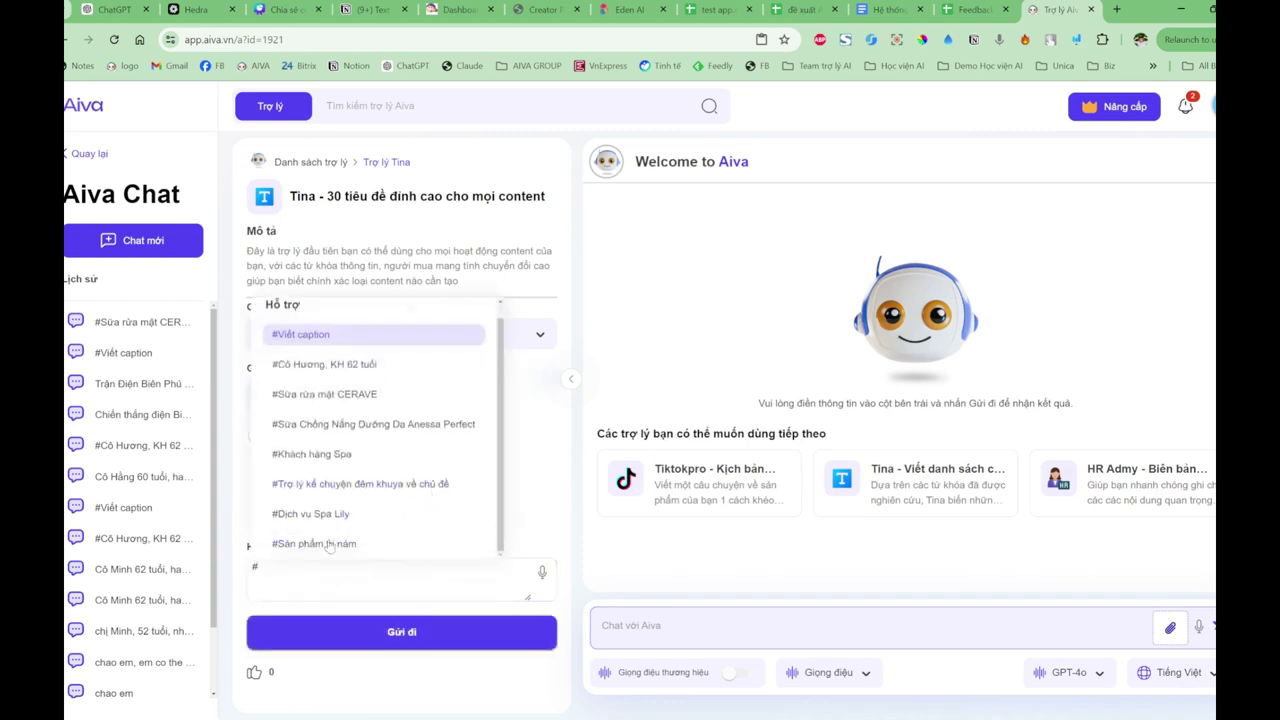
left_click(330, 545)
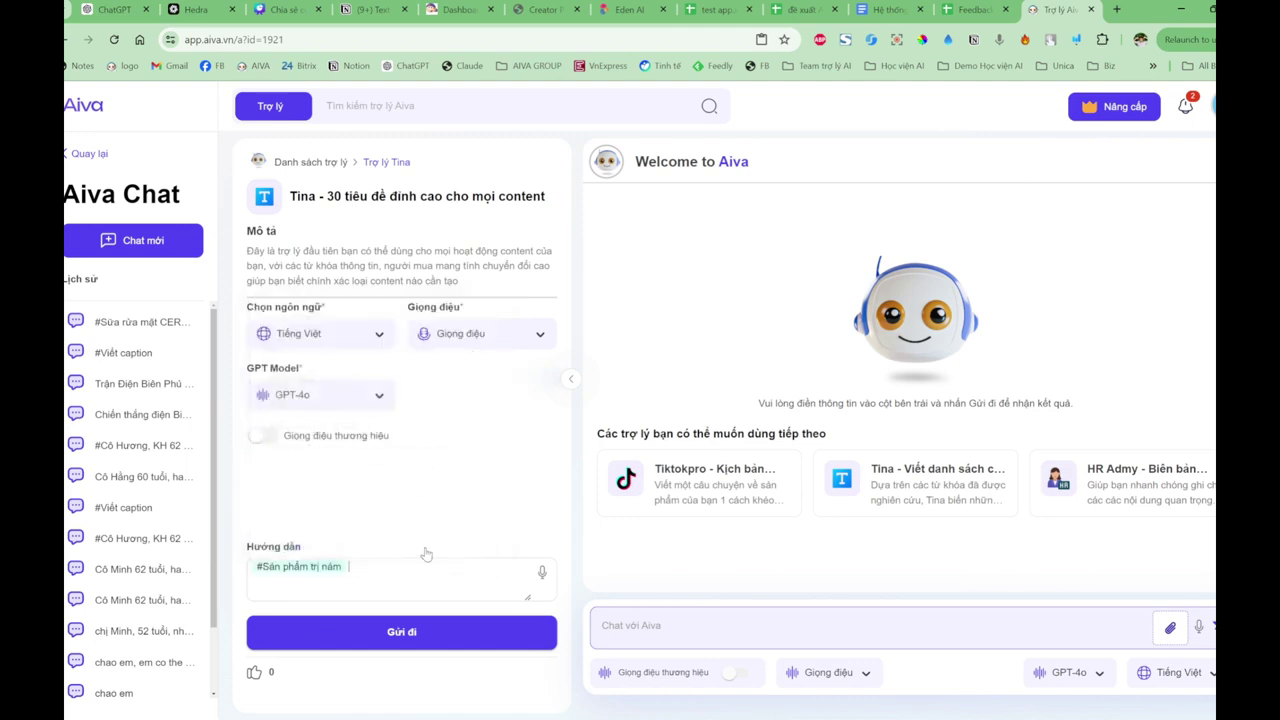
left_click(420, 636)
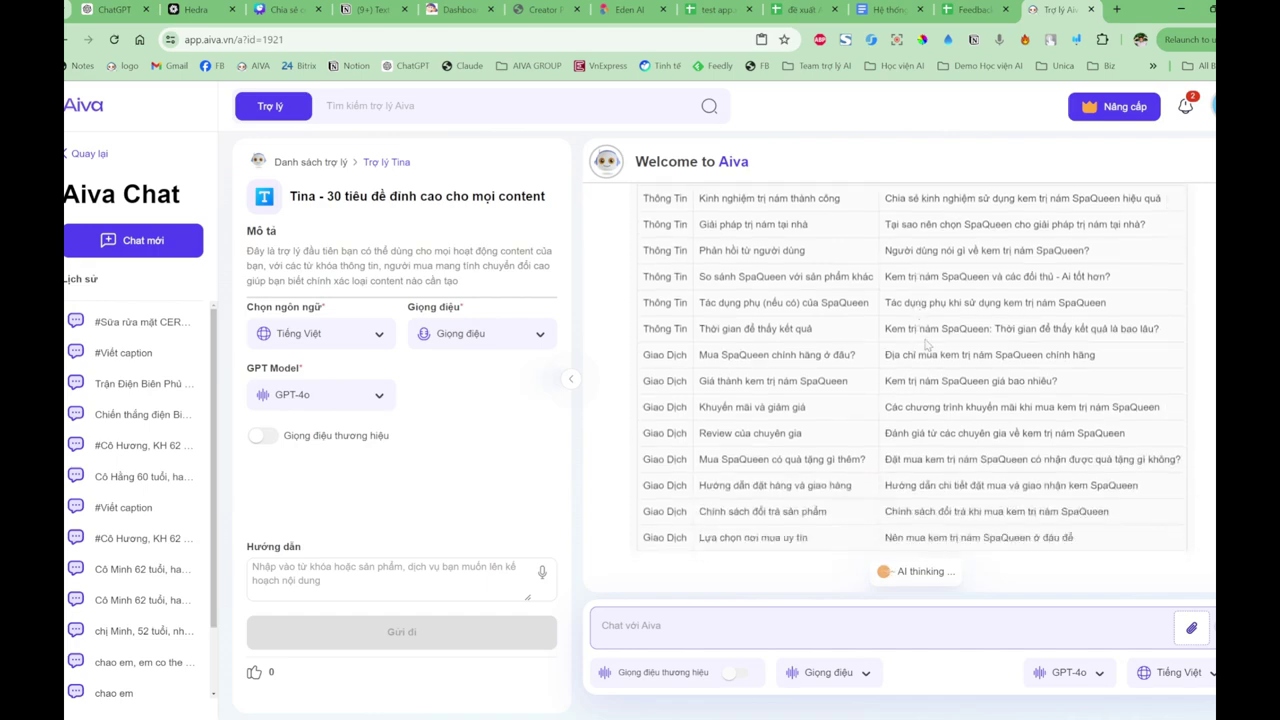
Step: Examine the generated table of topics and suggested titles for the SpaQueen melasma cream
scroll(922, 336, "up", 3)
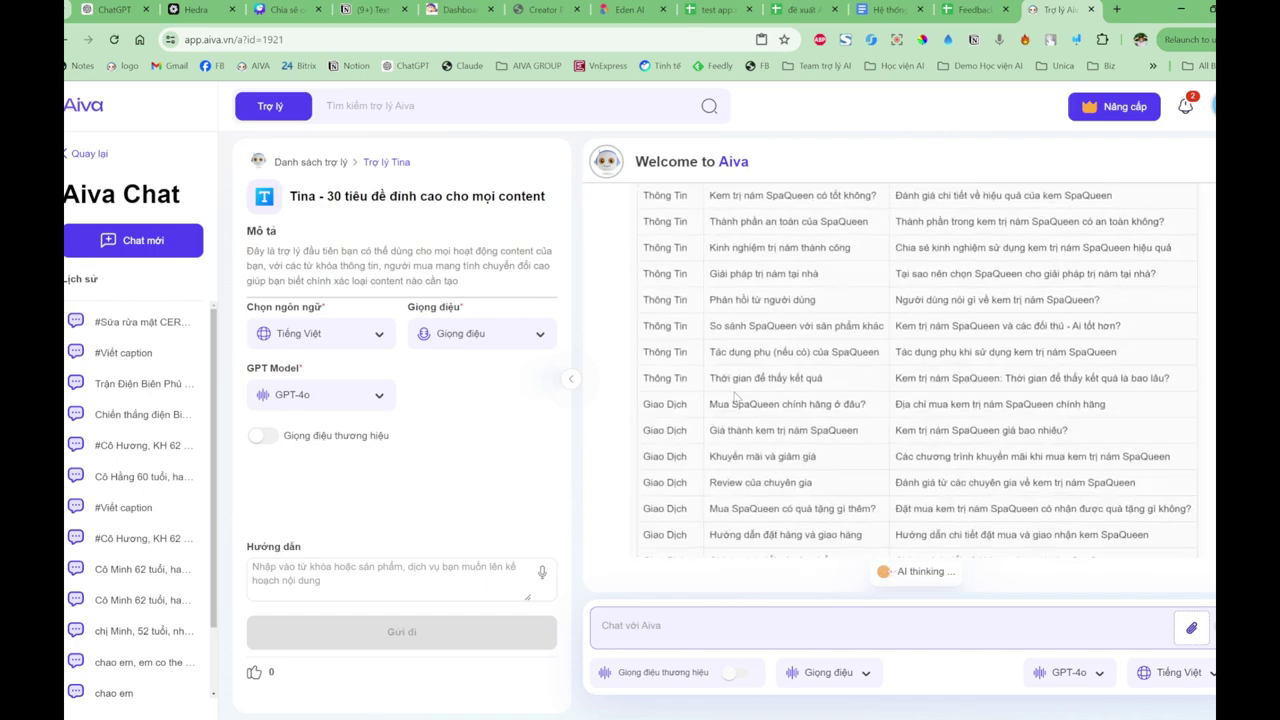
scroll(747, 377, "up", 5)
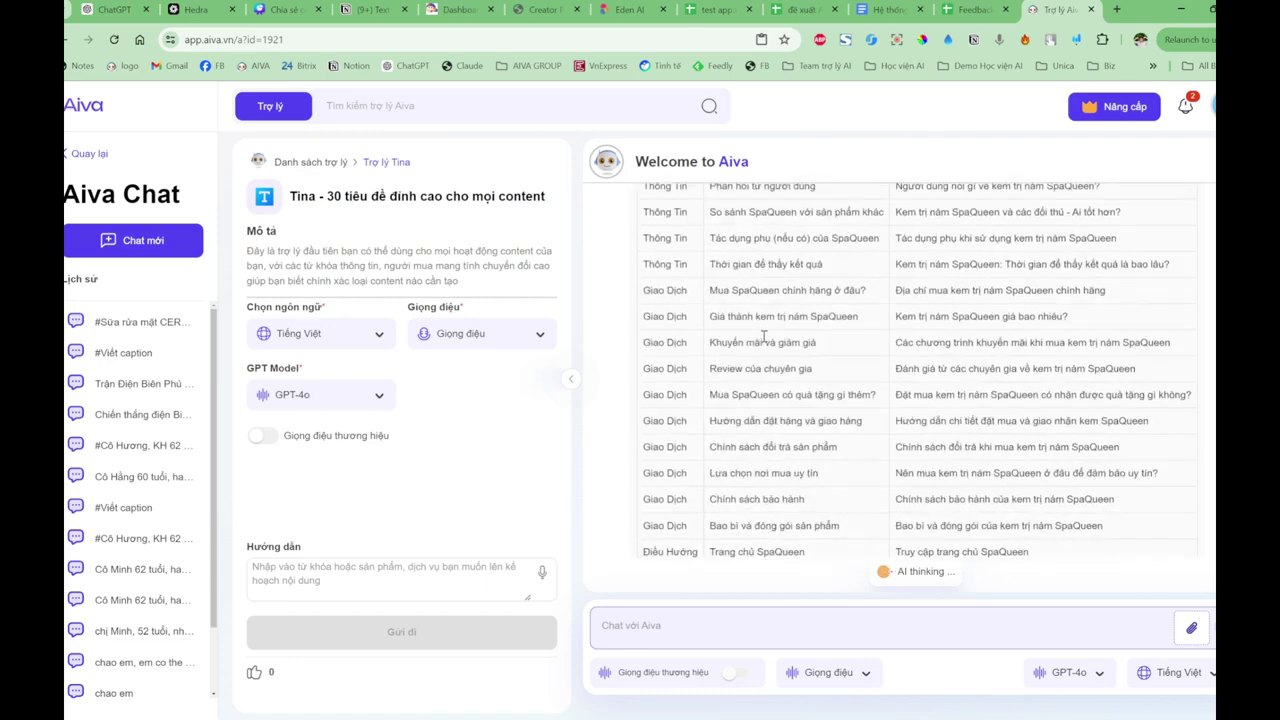
scroll(765, 340, "up", 5)
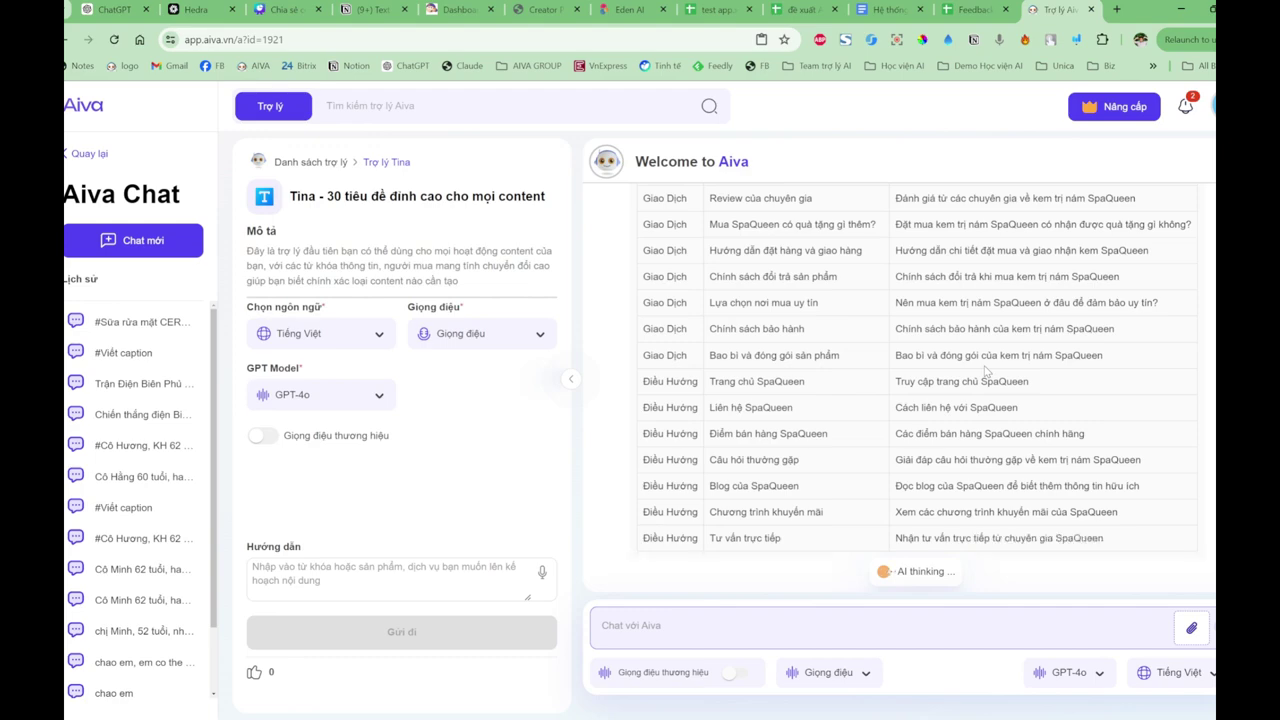
scroll(986, 370, "up", 5)
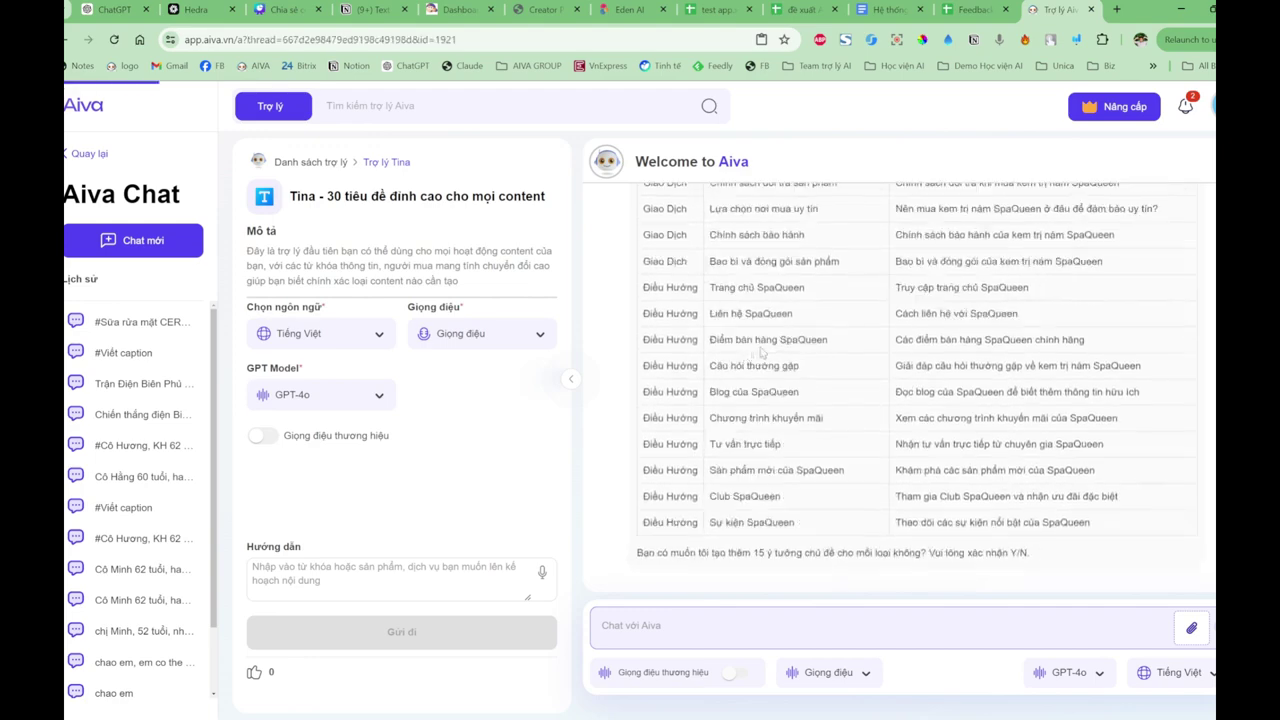
scroll(843, 375, "up", 5)
scroll(843, 375, "up", 3)
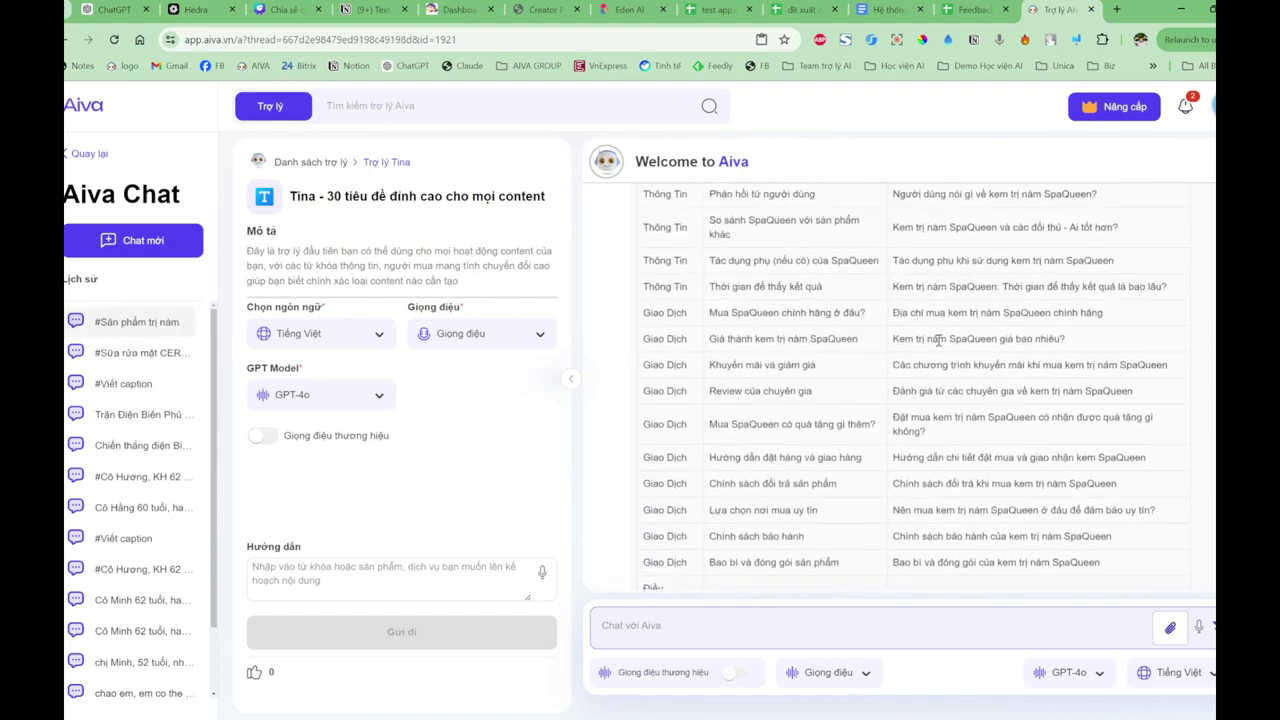
scroll(940, 340, "up", 5)
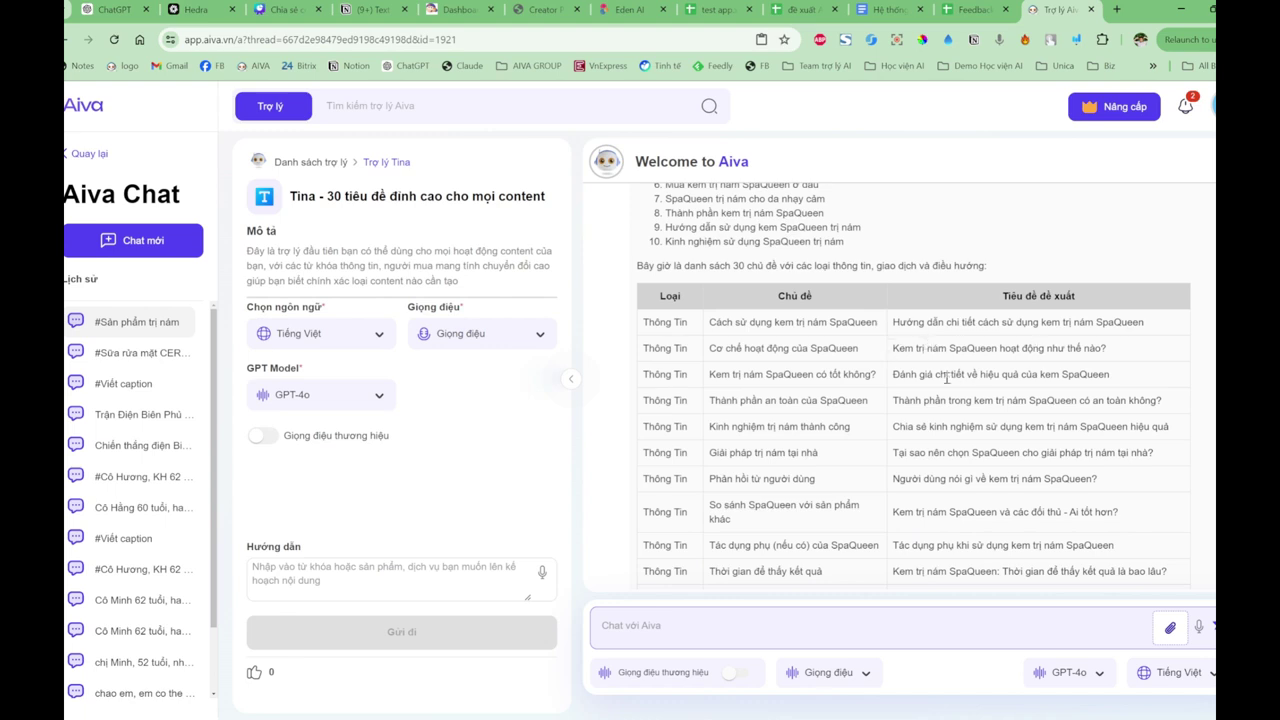
scroll(1022, 415, "down", 1)
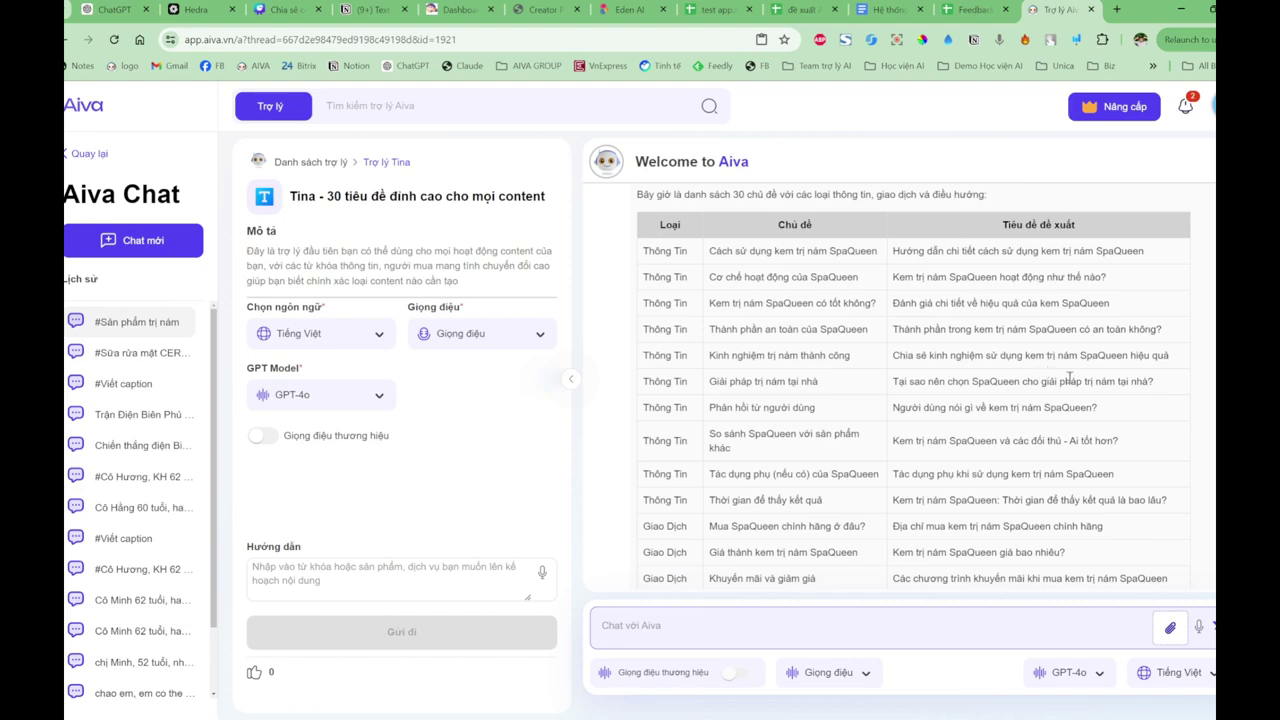
scroll(818, 425, "down", 1)
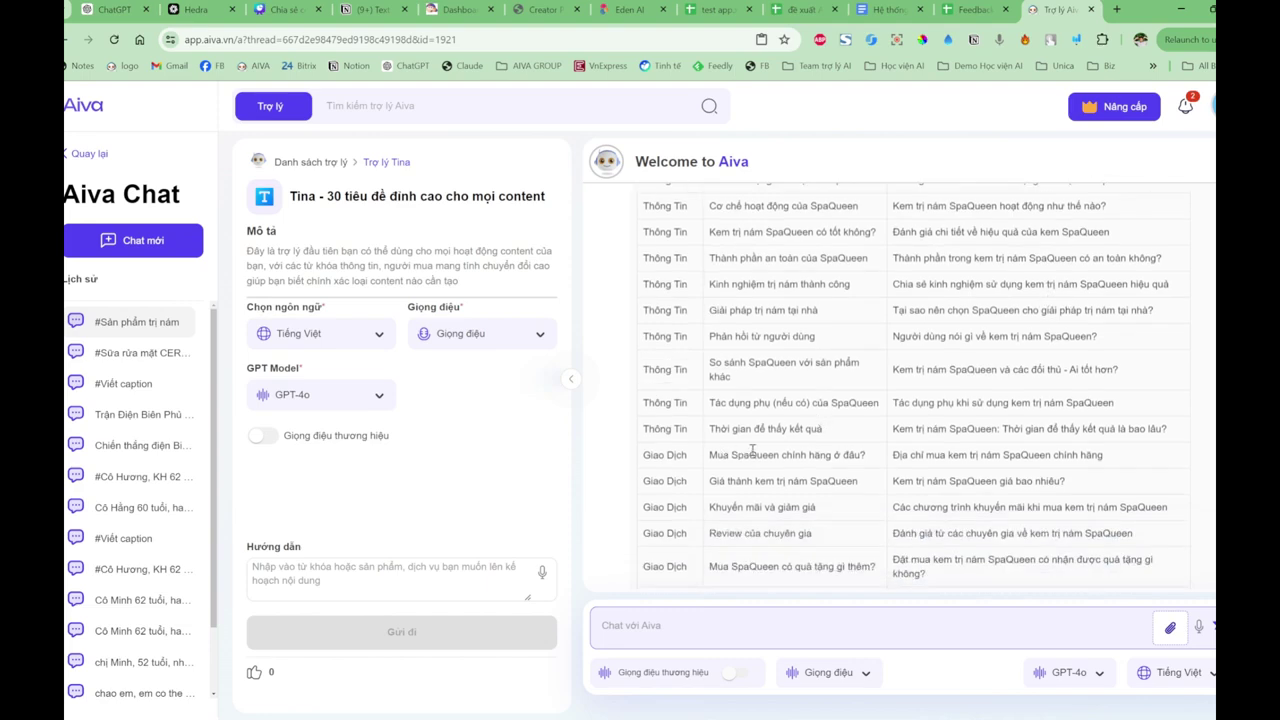
scroll(748, 436, "down", 2)
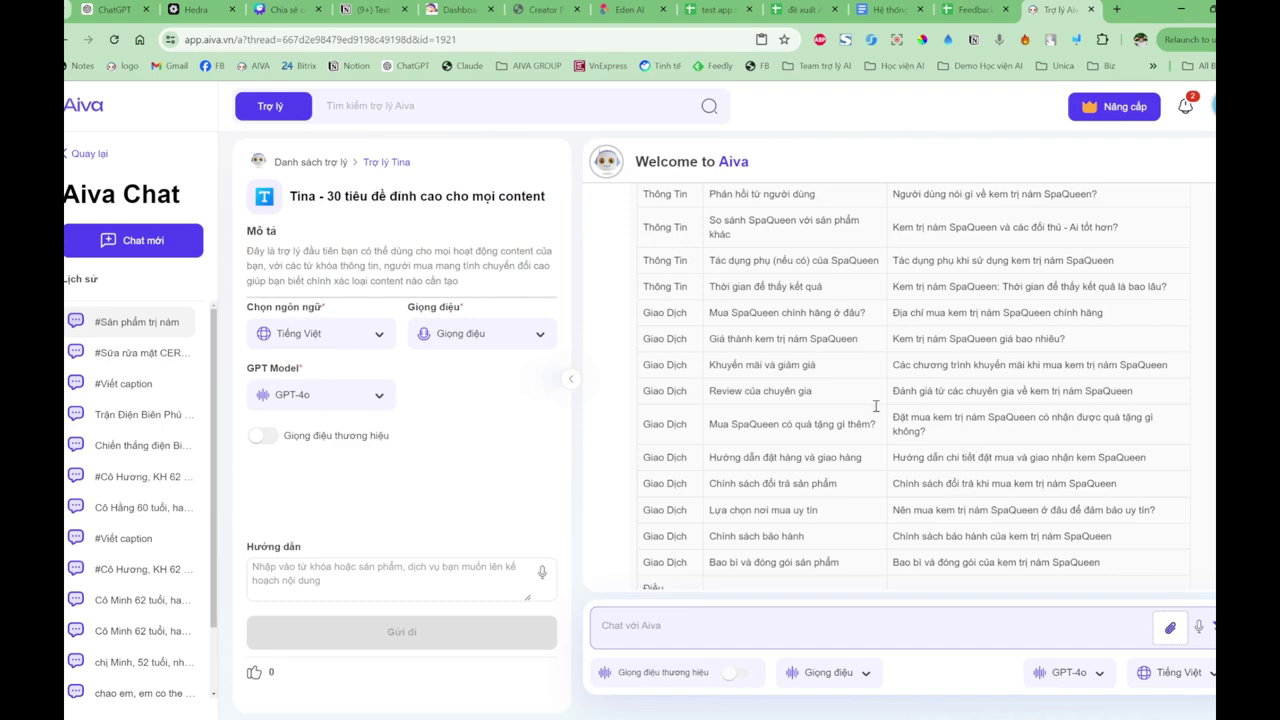
scroll(771, 365, "up", 3)
scroll(820, 367, "down", 2)
scroll(853, 368, "up", 2)
scroll(900, 390, "down", 3)
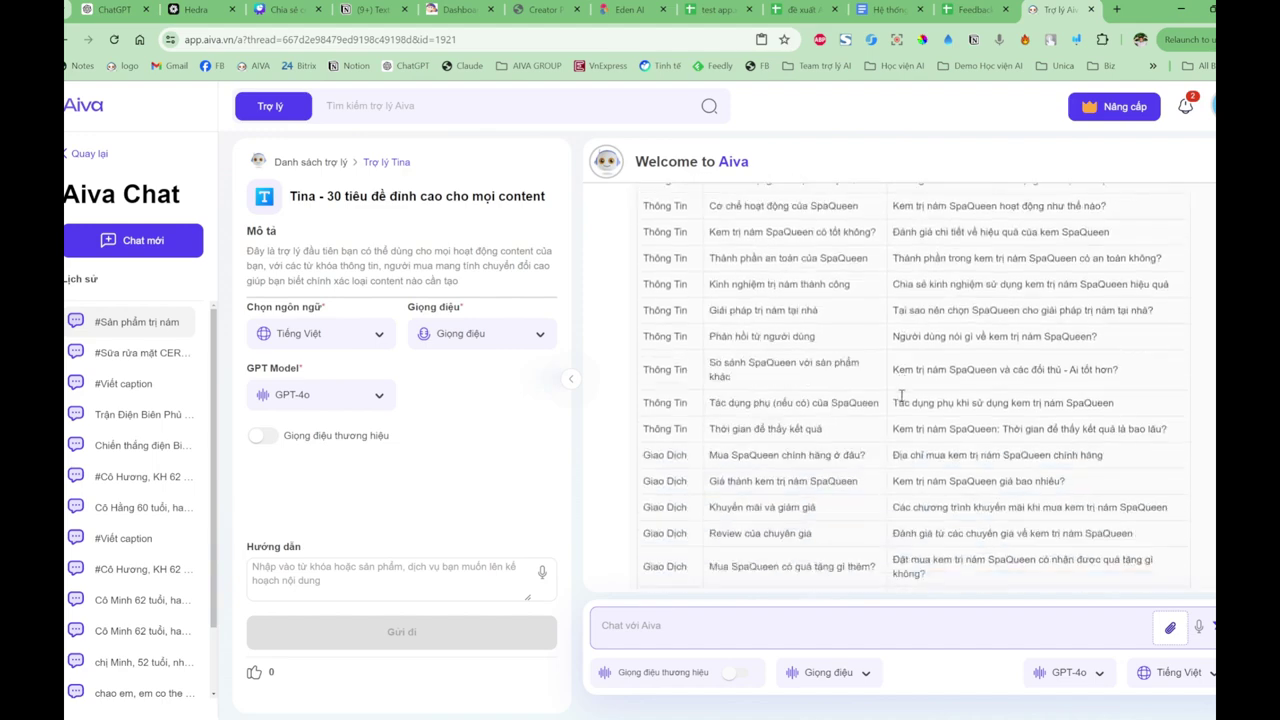
scroll(900, 395, "down", 8)
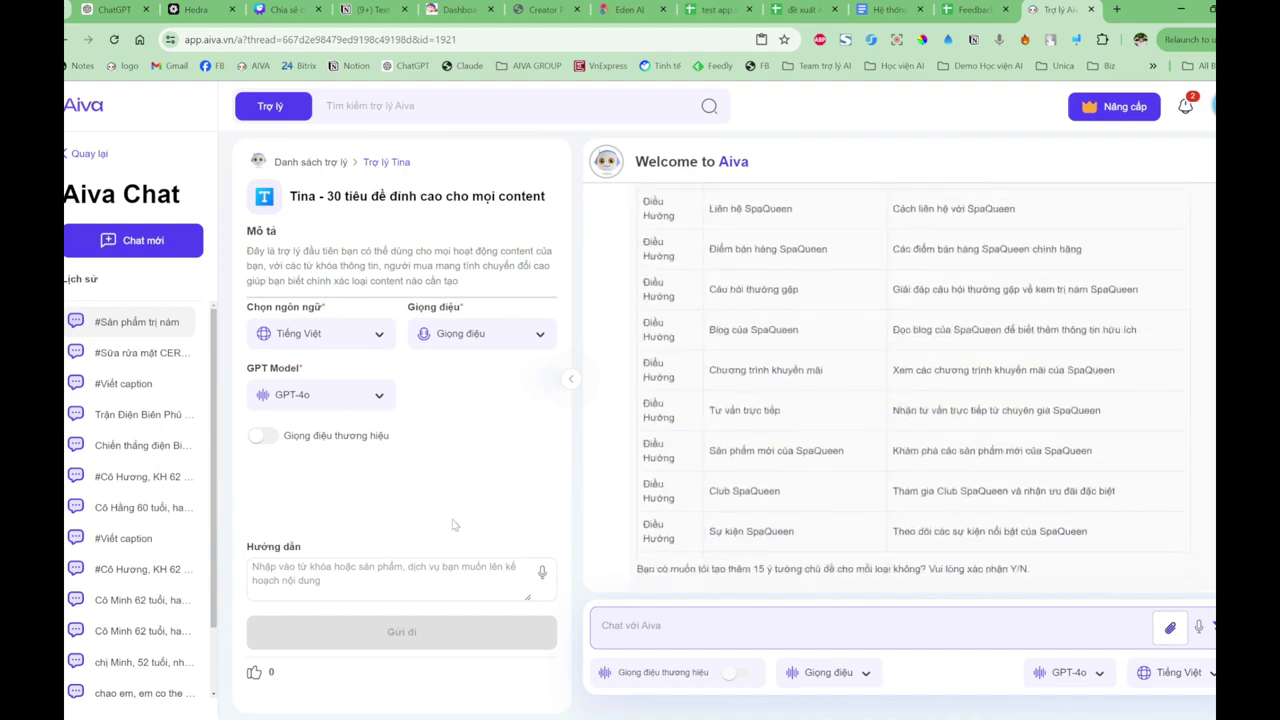
Step: Go back to the assistant collections and open Midas - 10 ý tưởng tăng tỷ lệ chuyển đổi bán hàng from Chiến lược tăng doanh số bán hàng
left_click(378, 583)
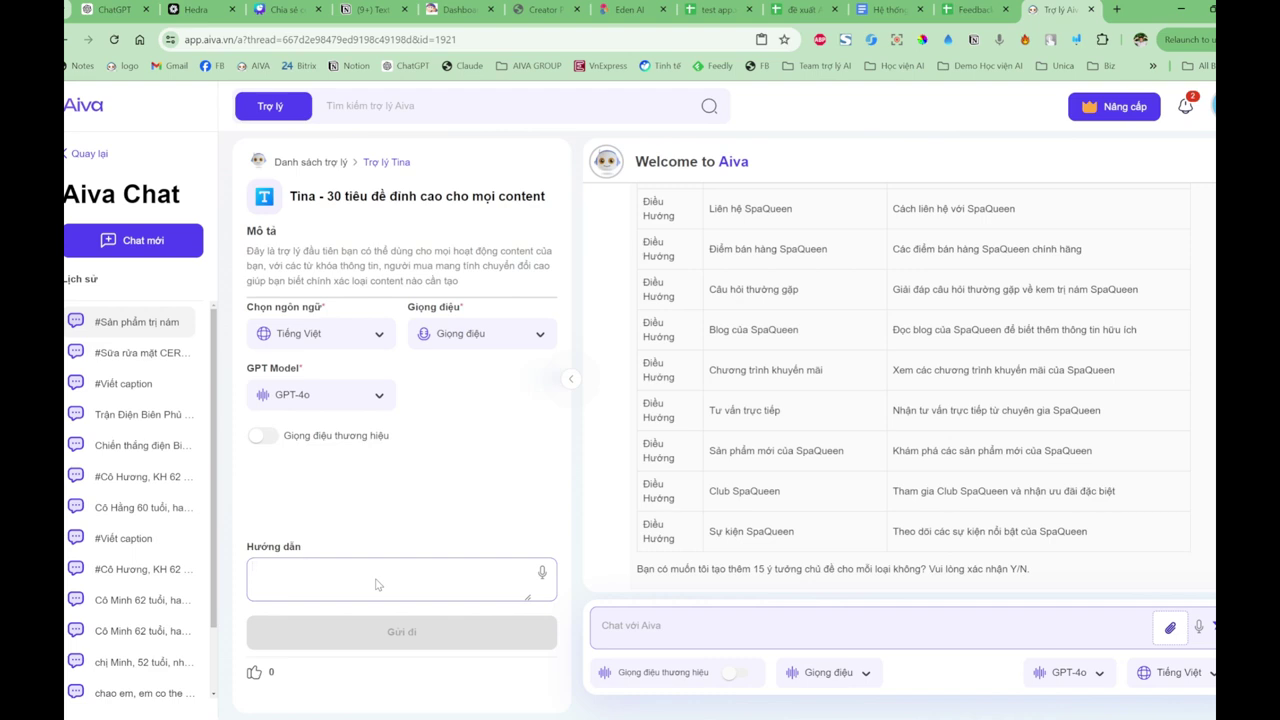
left_click(113, 250)
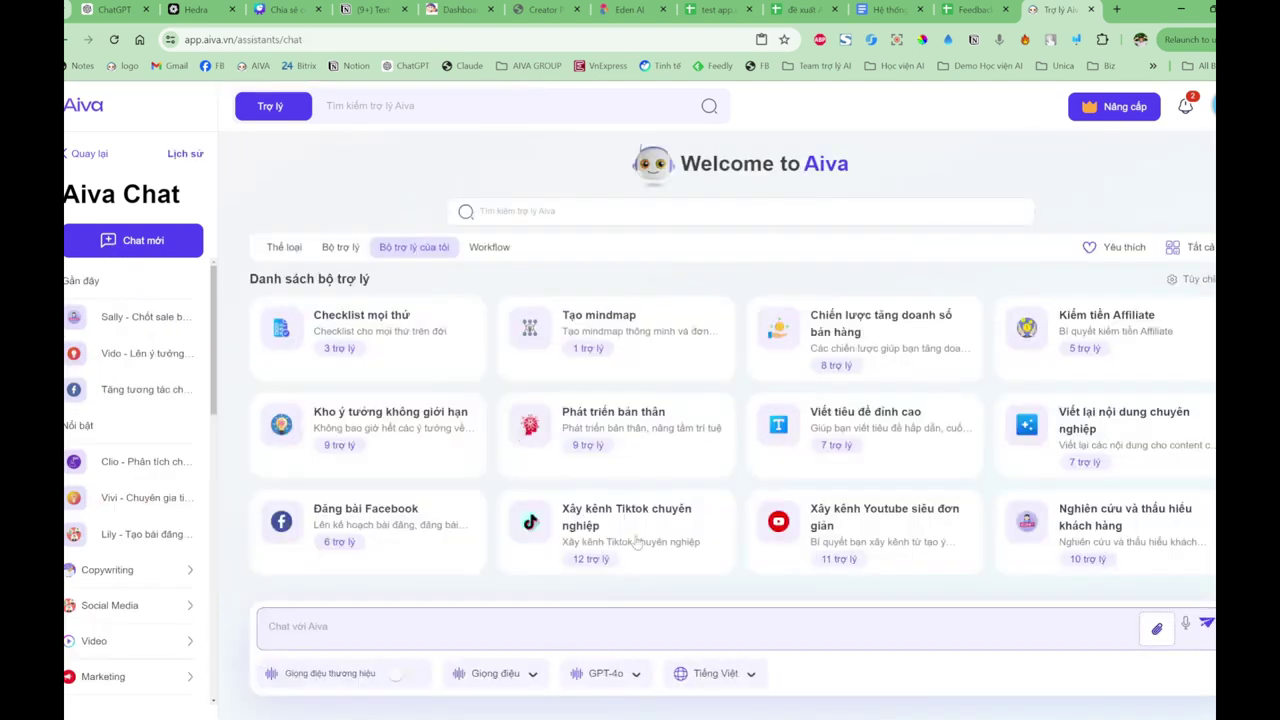
left_click(646, 630)
left_click(843, 345)
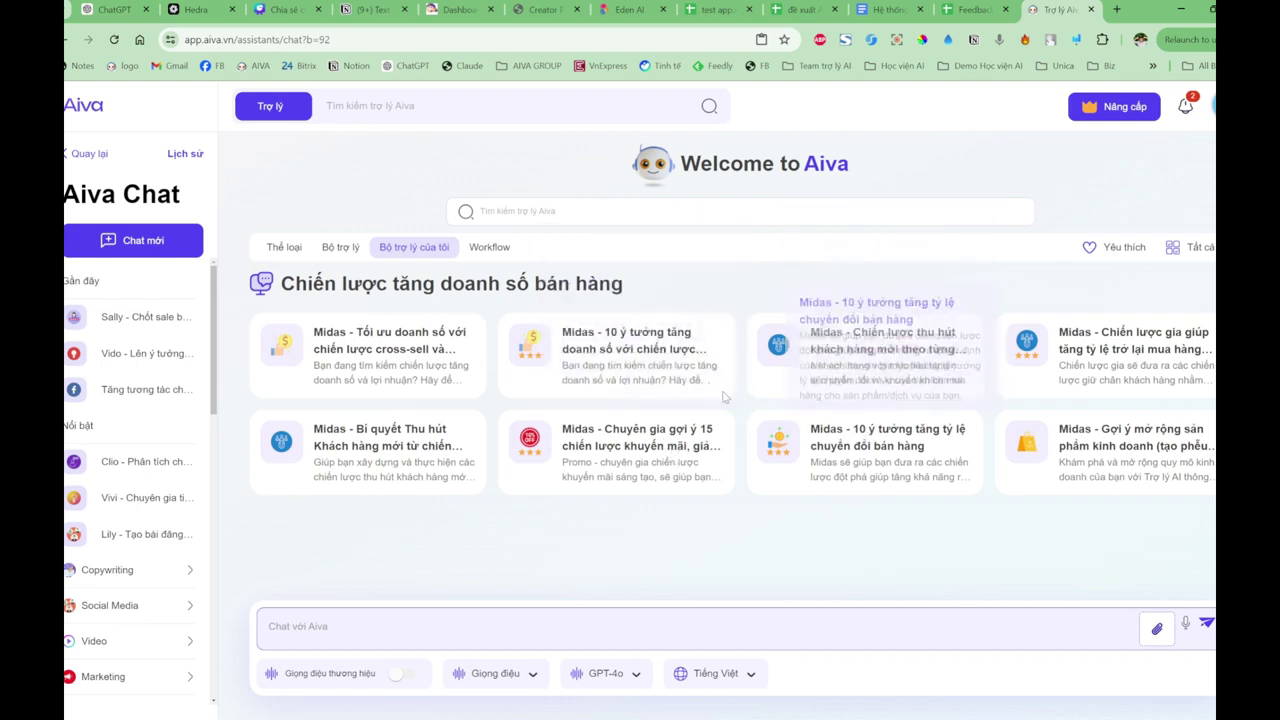
left_click(893, 460)
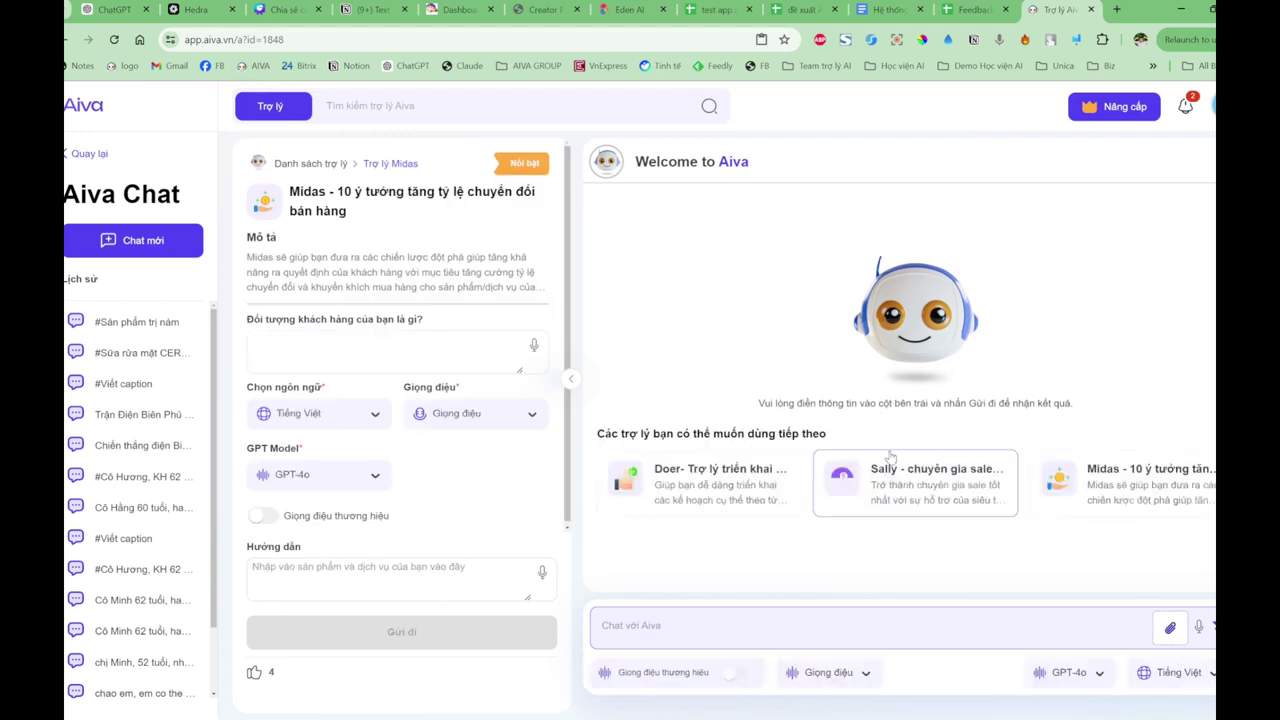
Step: Set the target customer group to the saved prompt #Khách hàng Spa
left_click(343, 355)
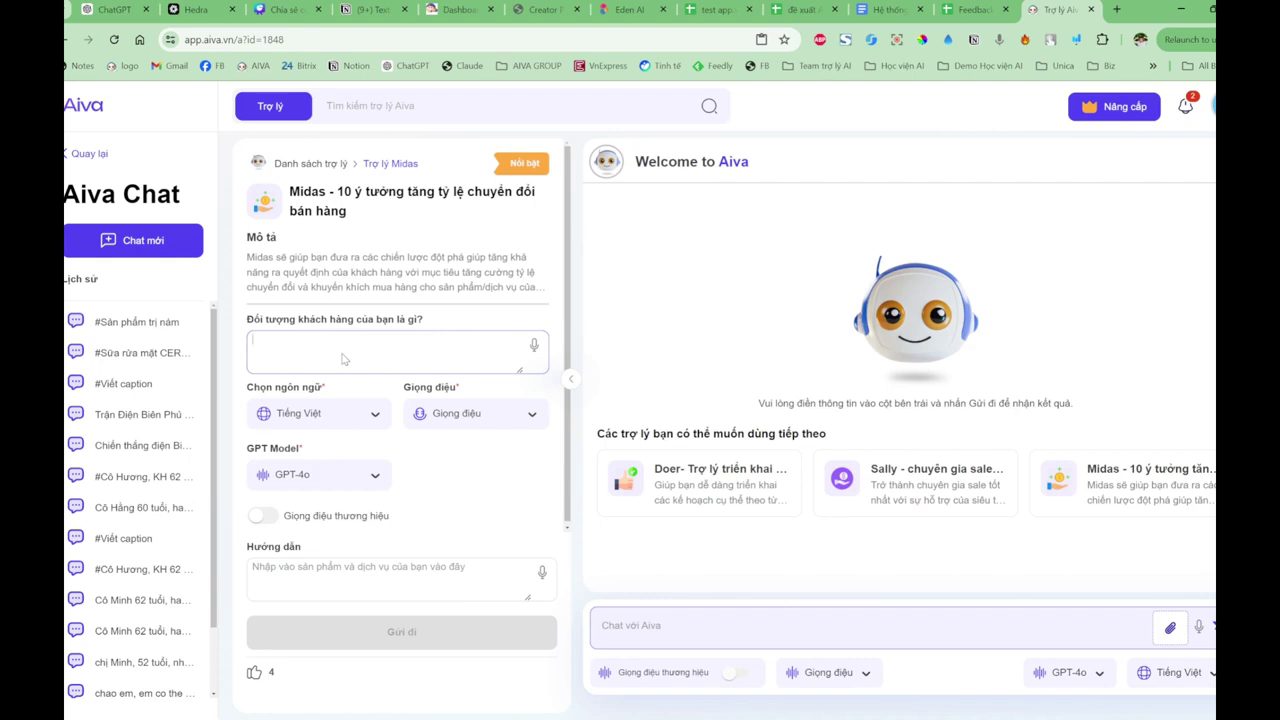
left_click(343, 358)
scroll(422, 260, "down", 1)
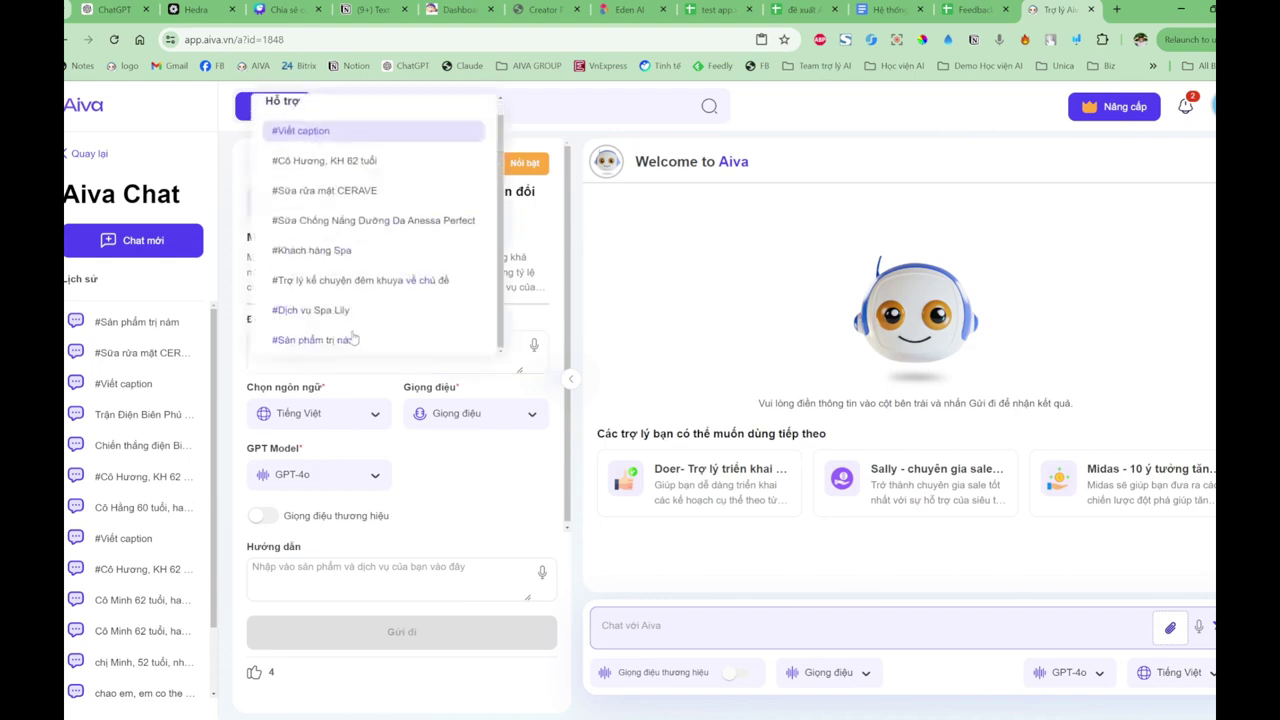
left_click(316, 252)
Step: Set the instructions to the saved prompt #Sản phẩm trị nám and submit the request for conversion ideas
left_click(381, 573)
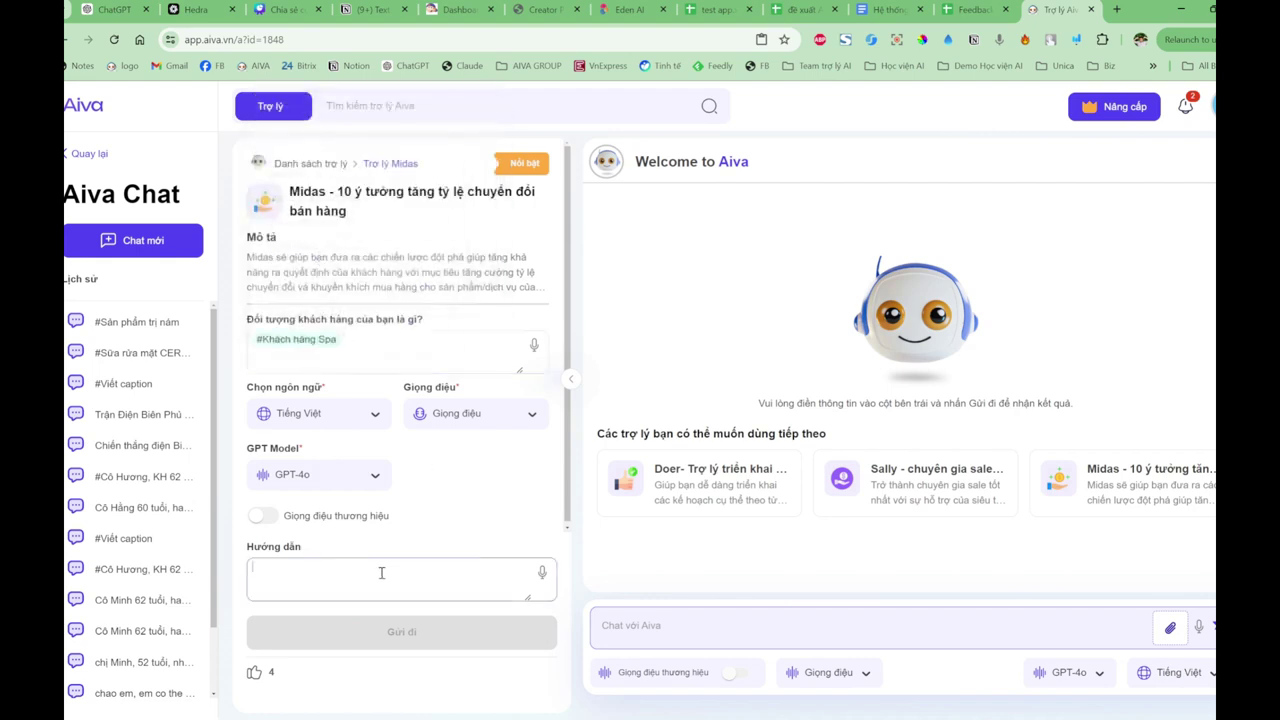
scroll(350, 540, "down", 1)
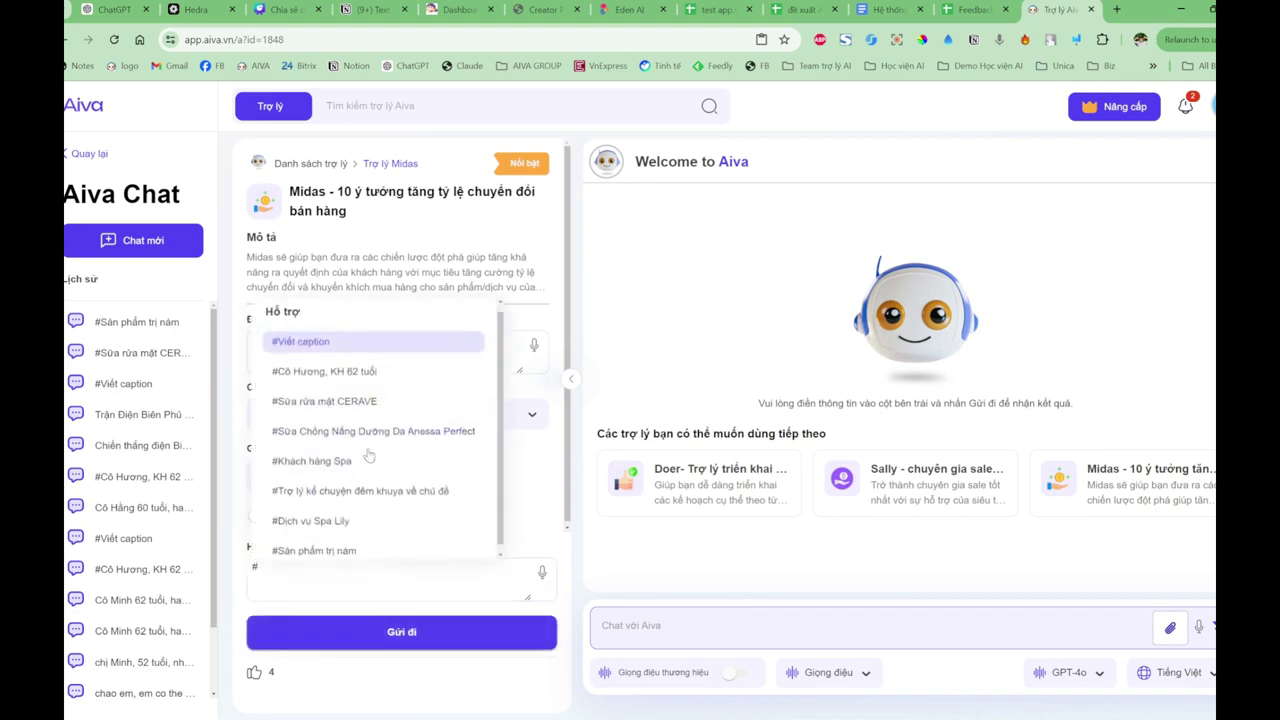
left_click(346, 548)
left_click(398, 634)
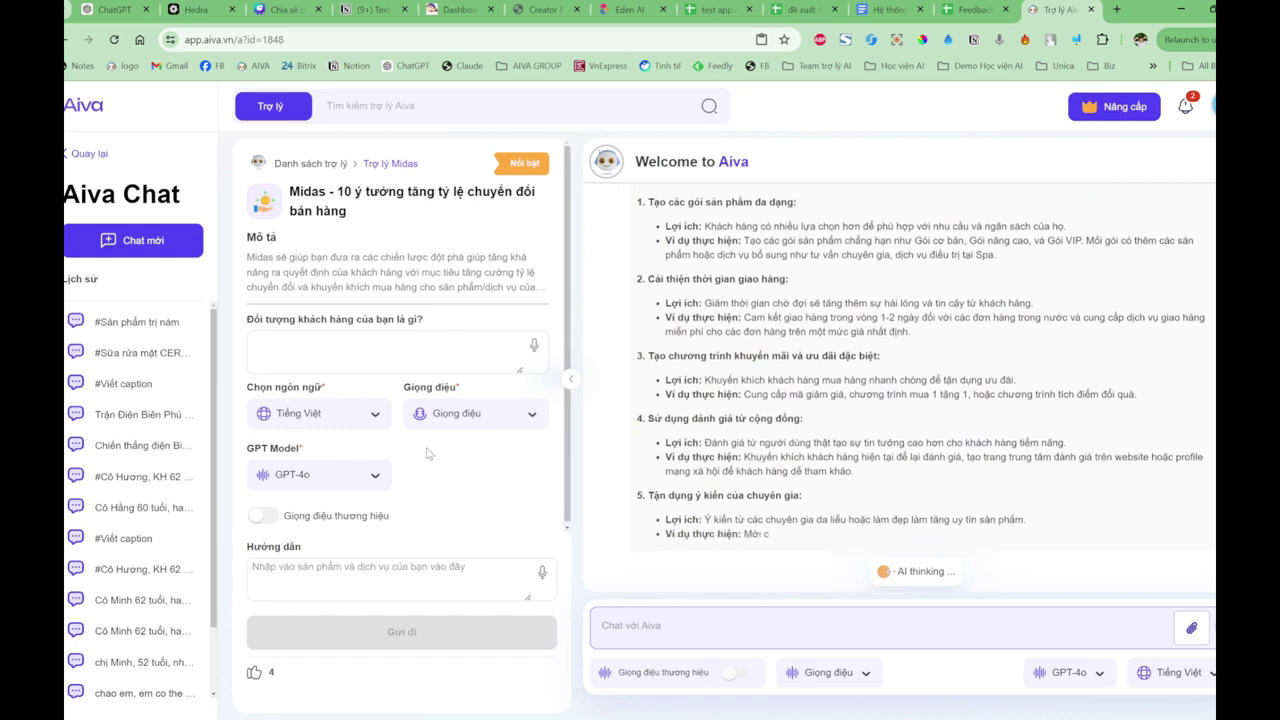
left_click(335, 351)
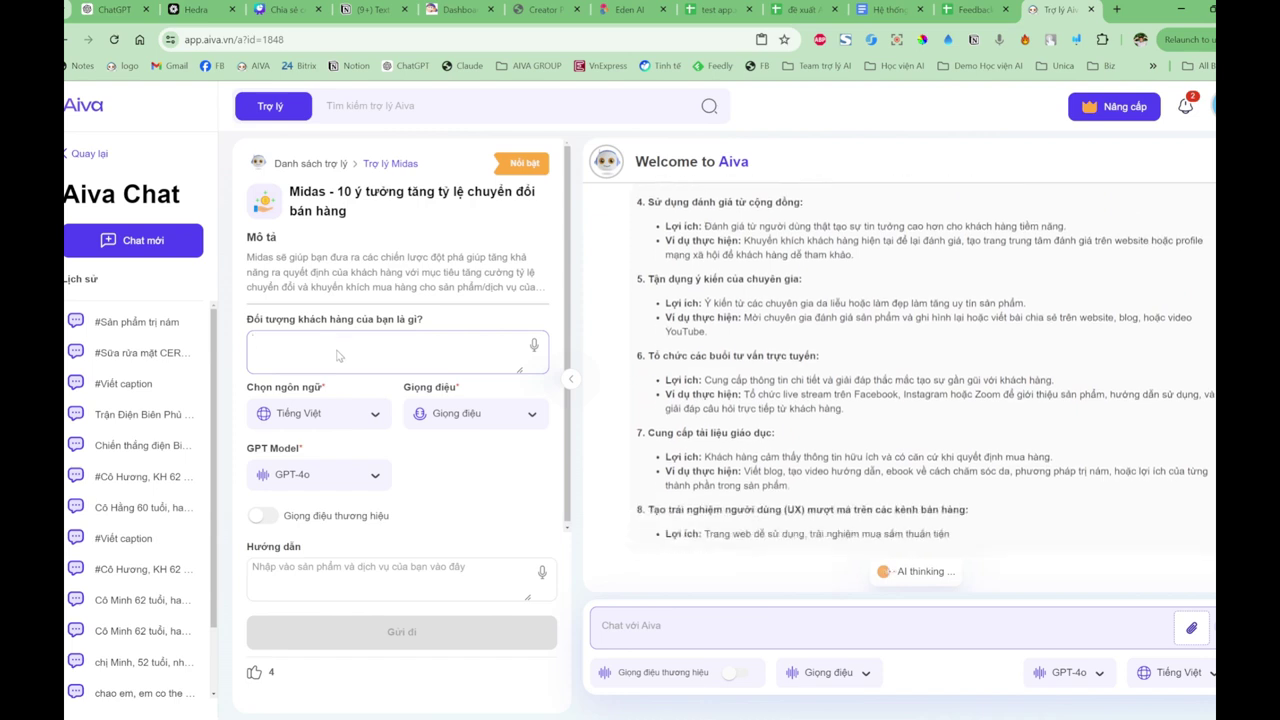
left_click(624, 386)
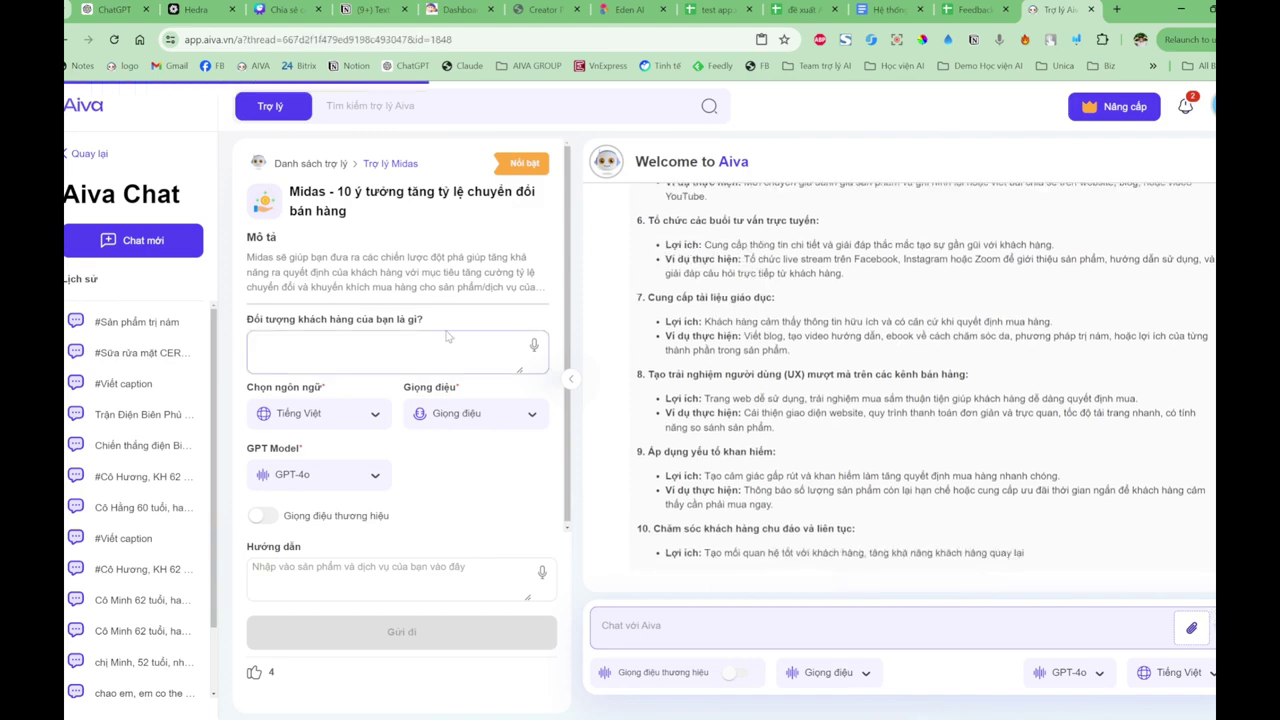
Step: Start a new chat, attach the portrait photo of the woman and submit it with the saved prompt #Viết caption
left_click(155, 244)
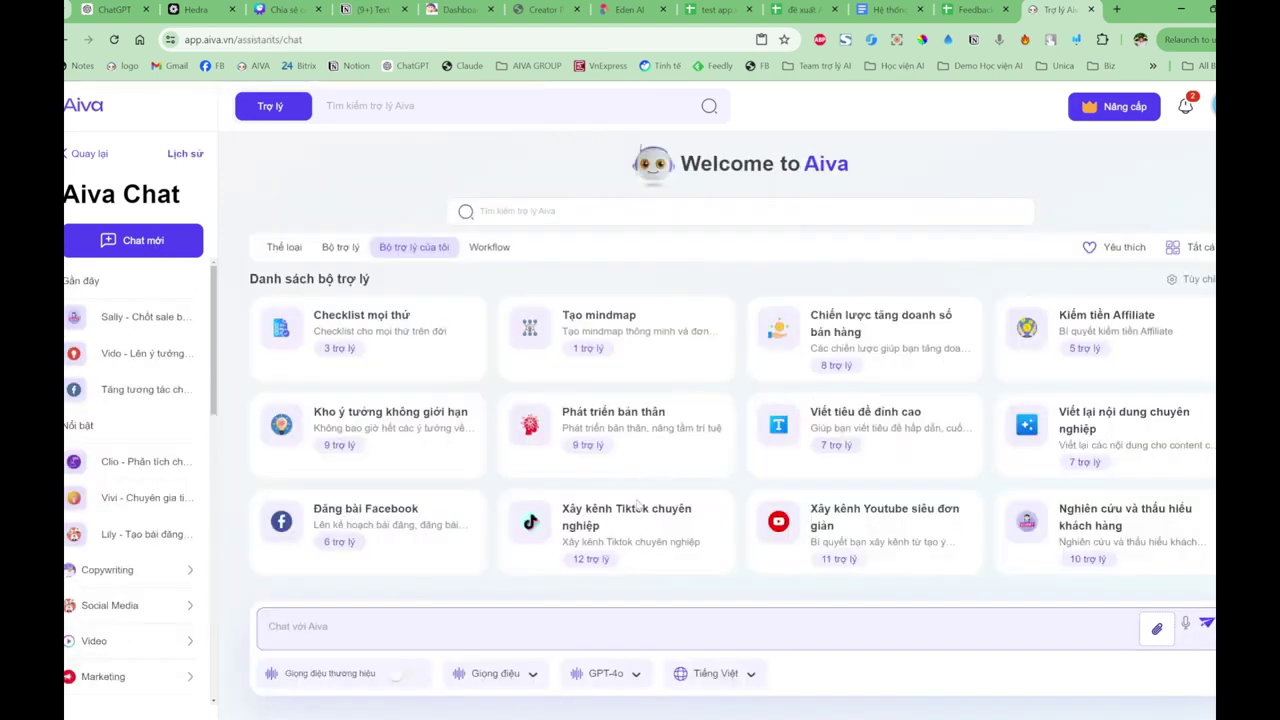
left_click(1157, 630)
left_click(745, 622)
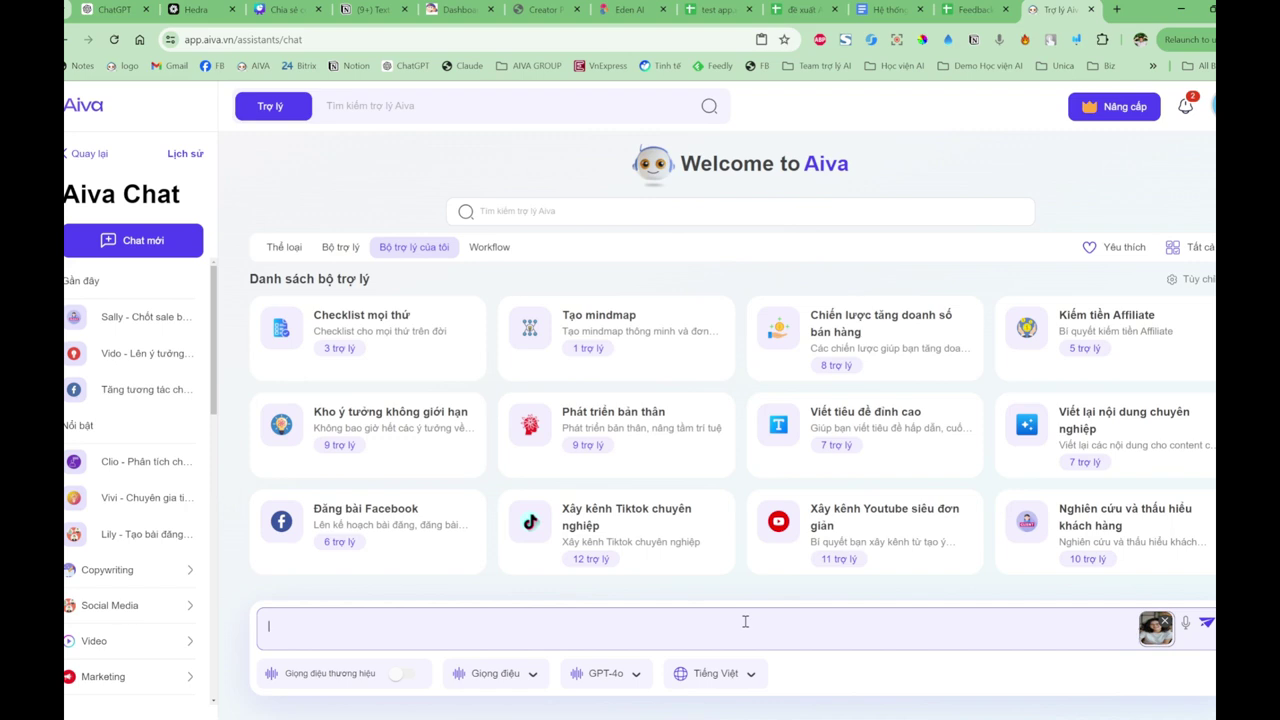
type("#")
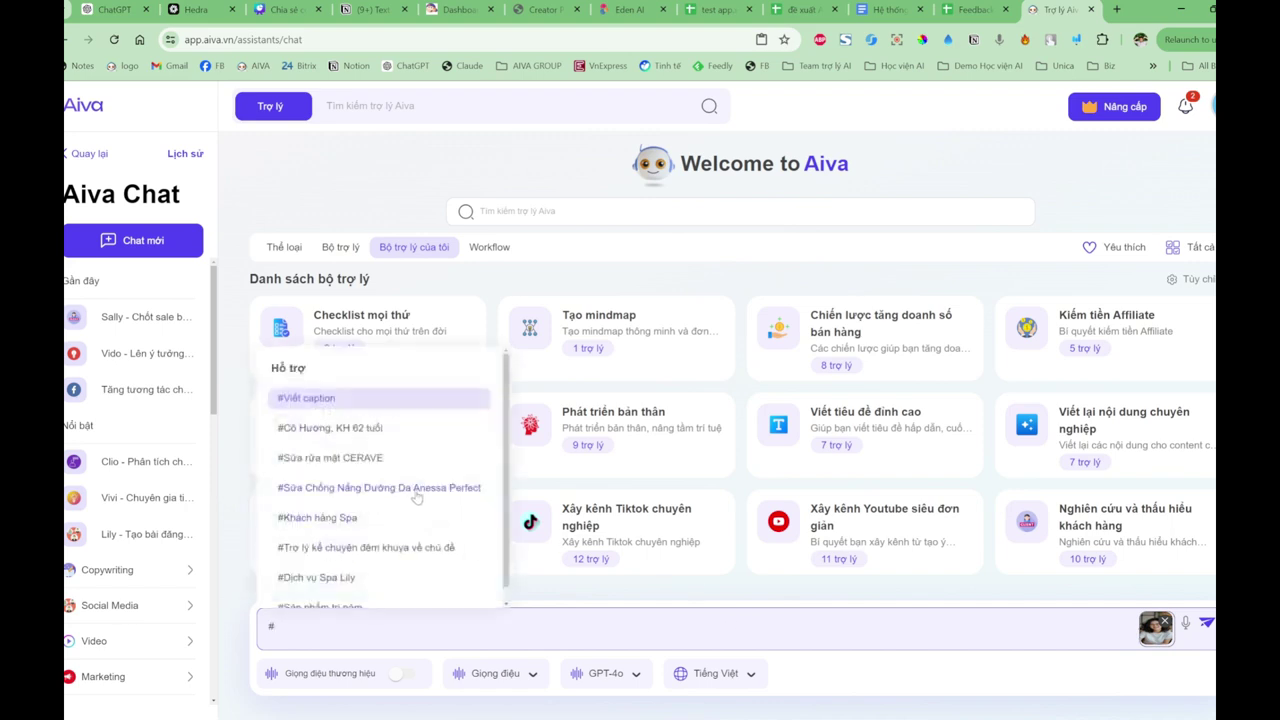
left_click(363, 403)
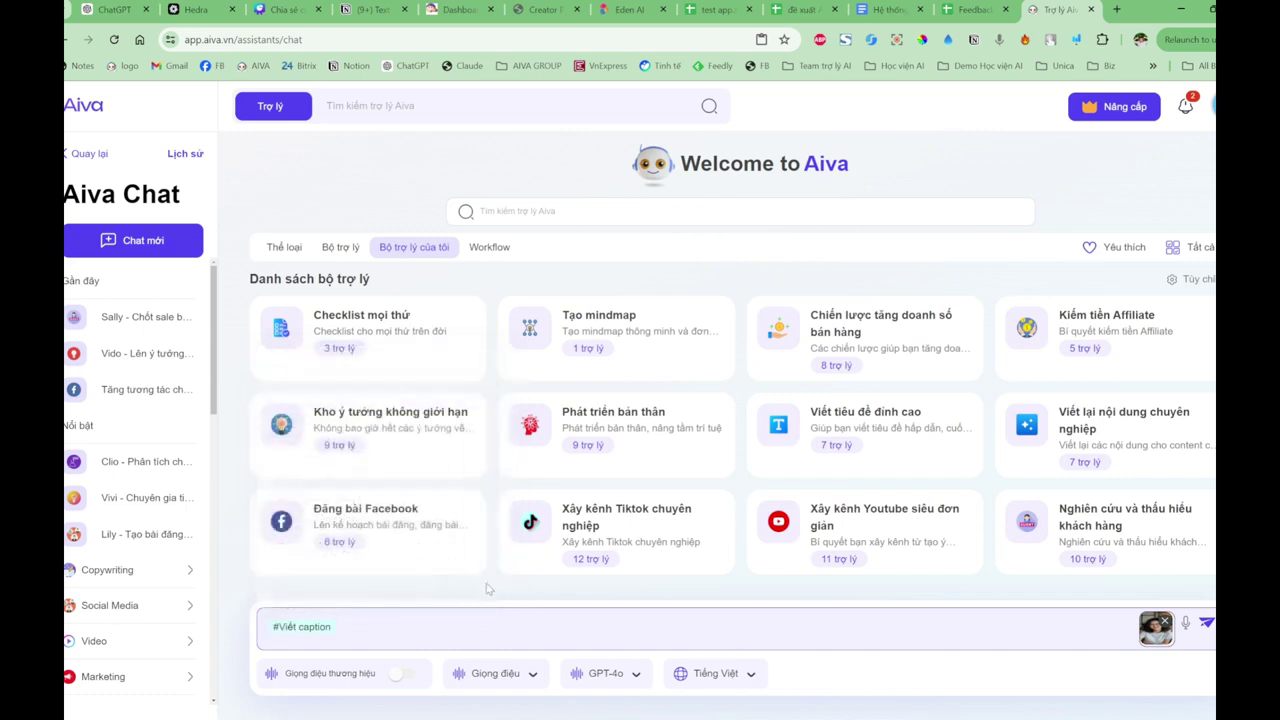
key("Return")
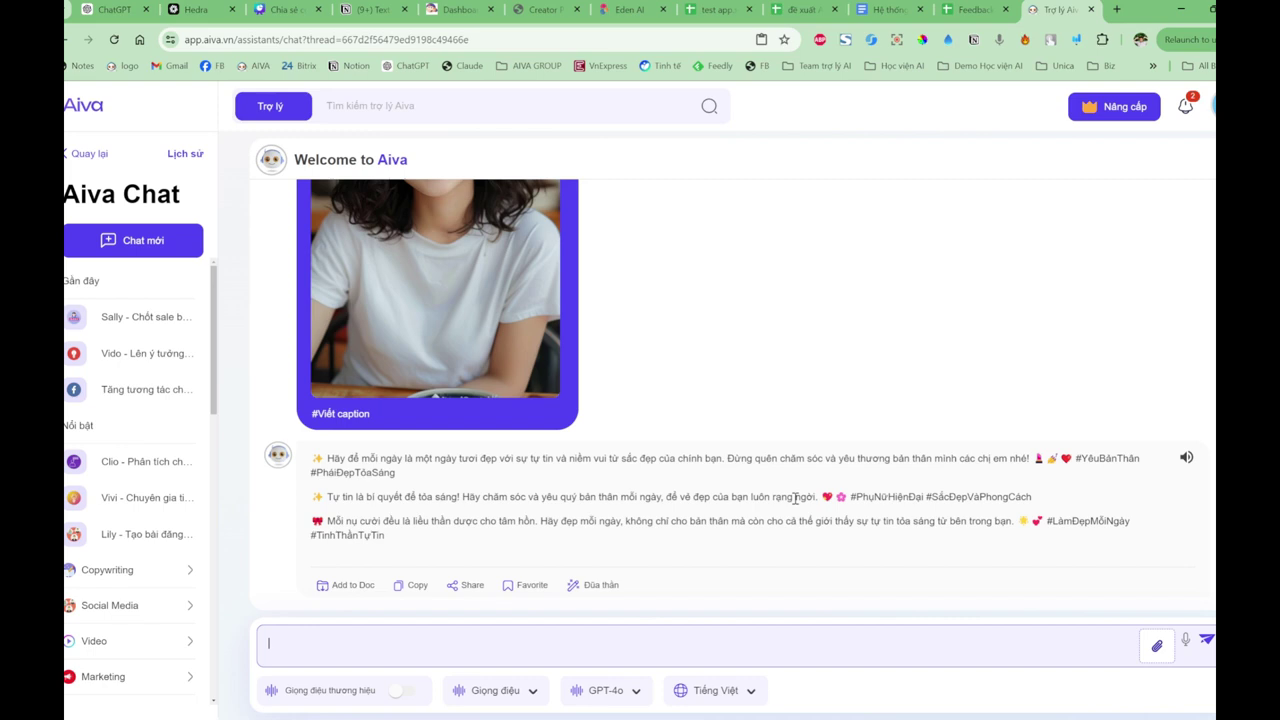
Step: Rewrite the generated captions with the Viết dài hơn option in the Hài hước tone
left_click(600, 586)
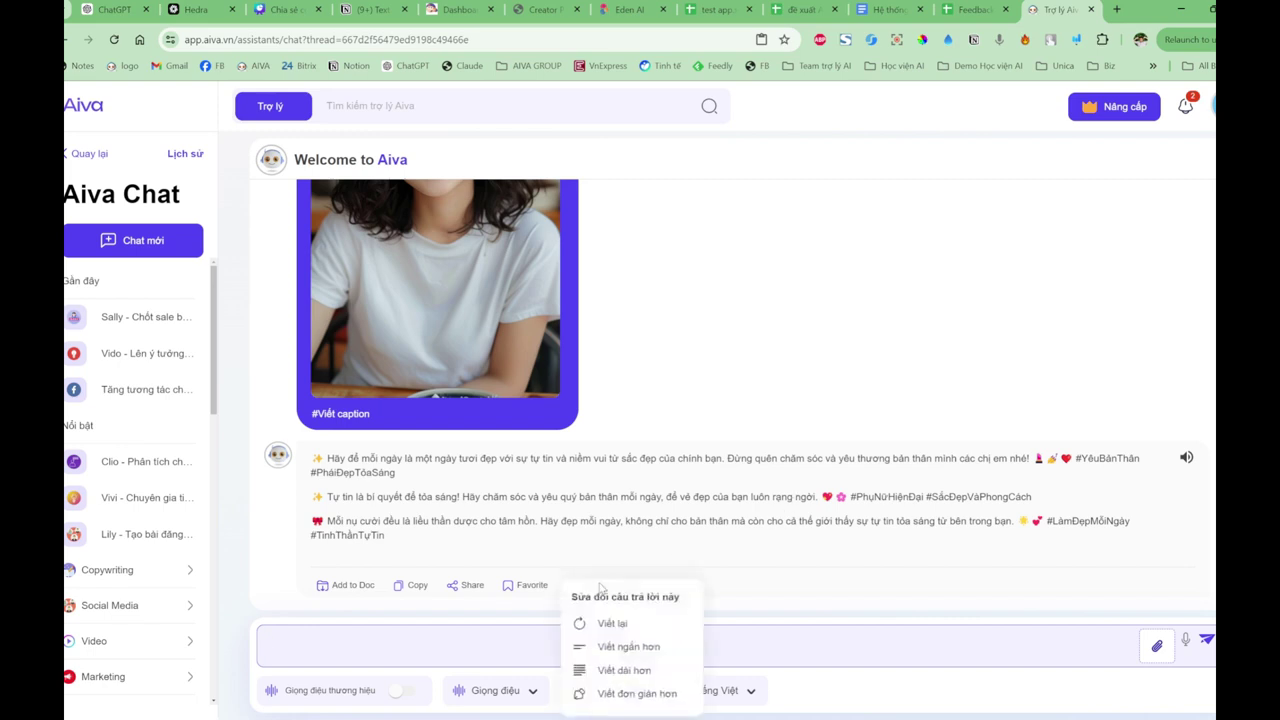
left_click(620, 667)
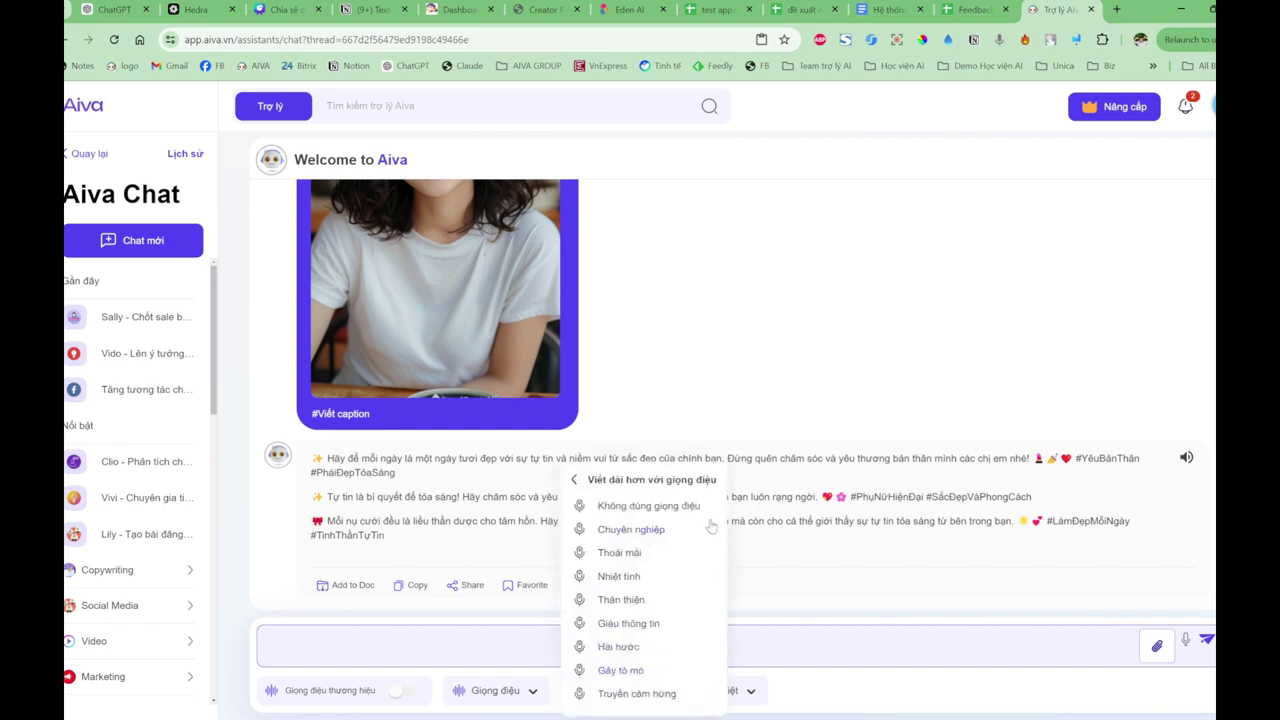
left_click(630, 650)
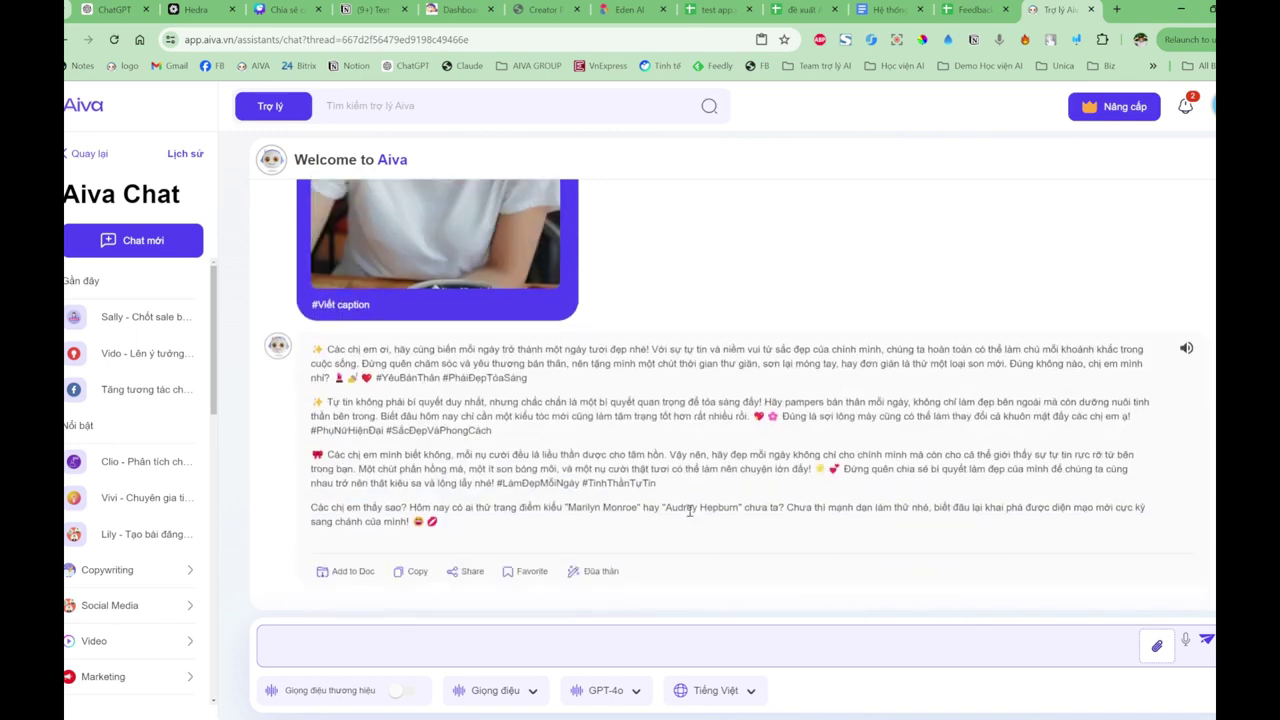
Step: Go to the account settings and open the Dataset list of saved prompts
left_click(90, 116)
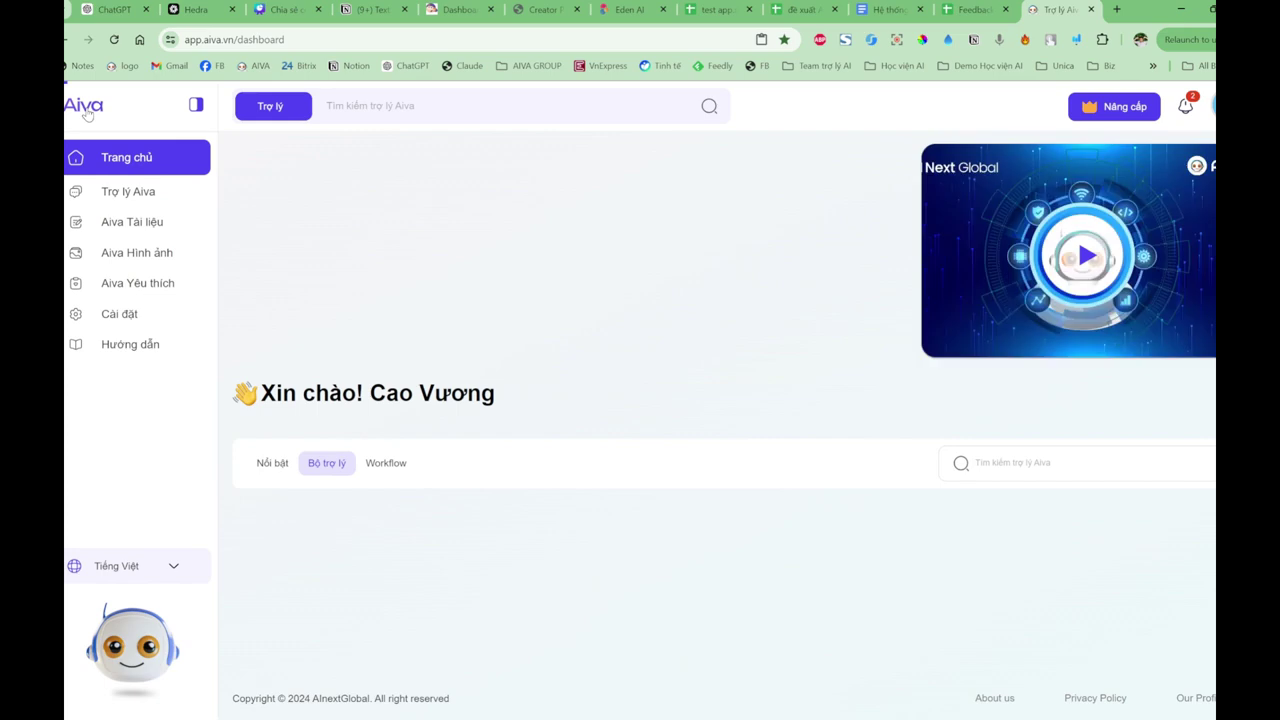
left_click(128, 314)
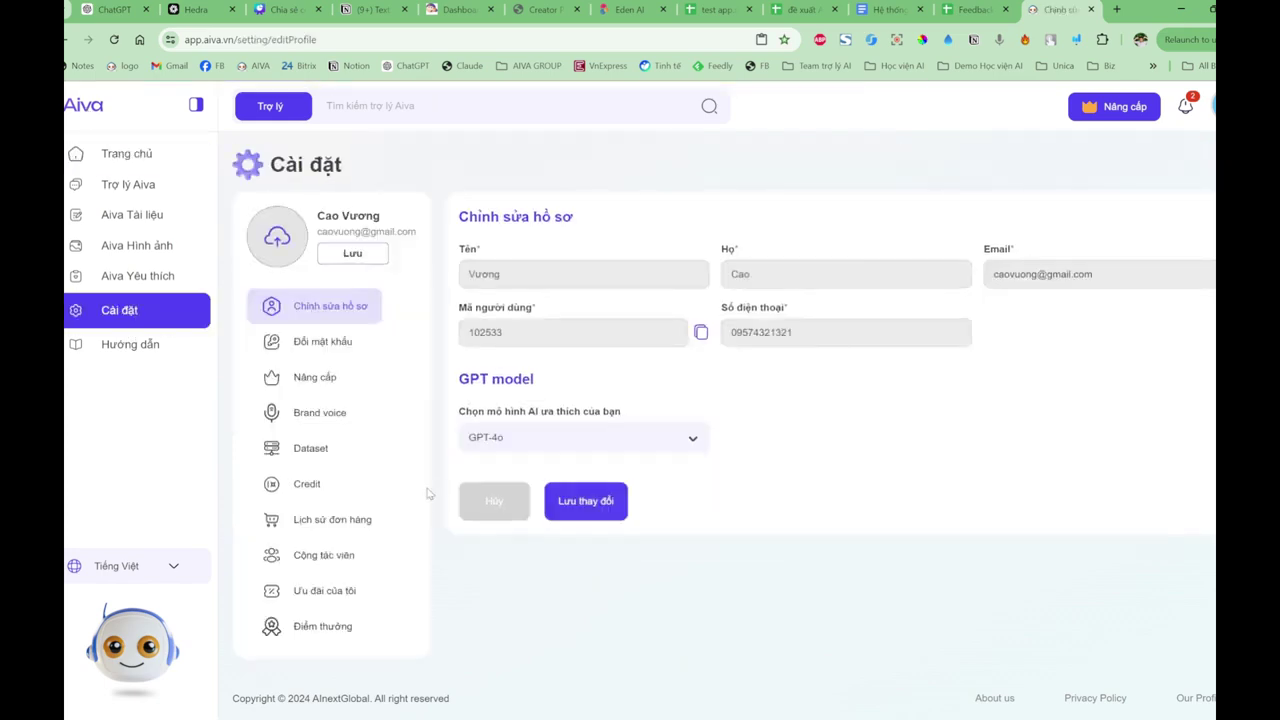
left_click(316, 450)
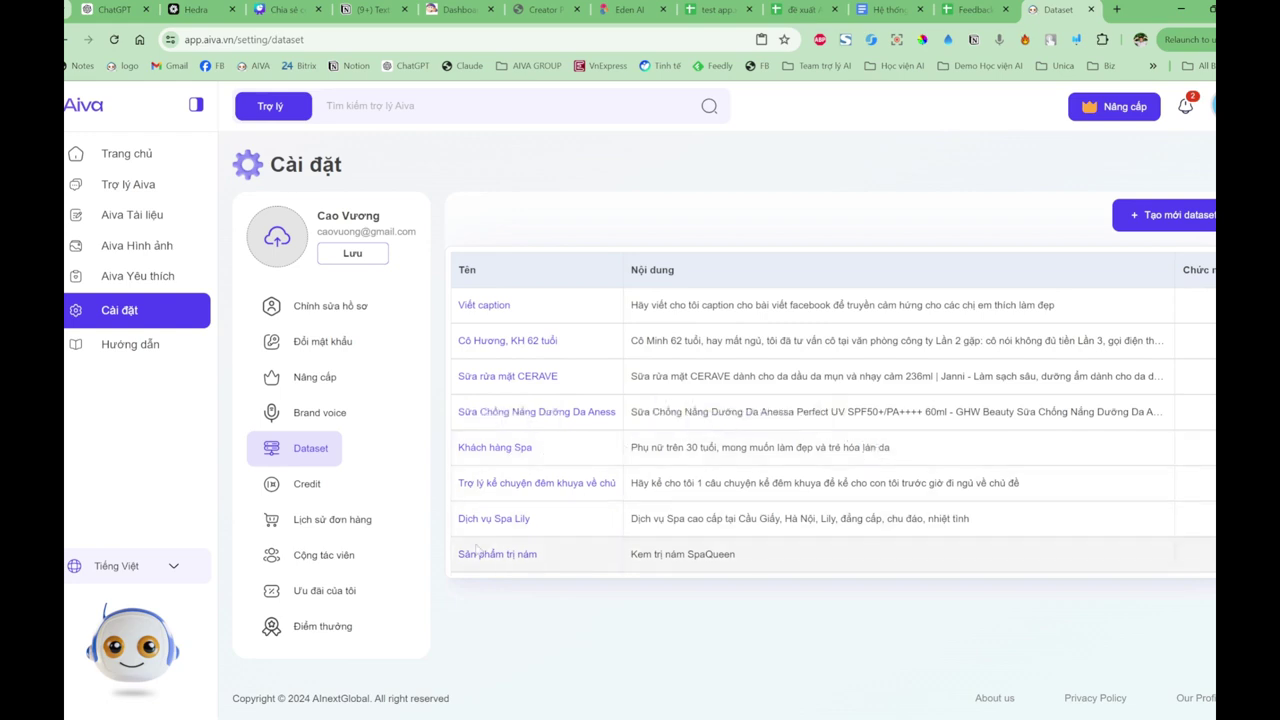
Step: Open the dataset Sữa rửa mặt CERAVE and read through its stored content
left_click(540, 386)
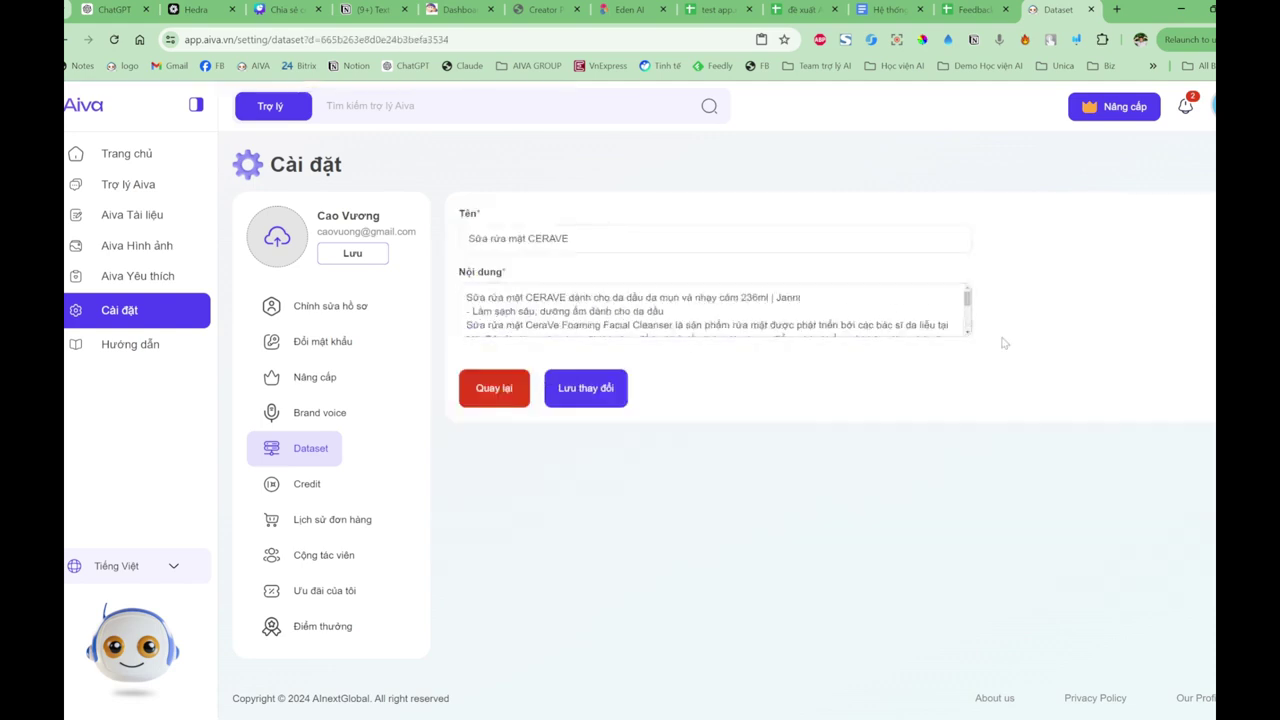
scroll(968, 333, "down", 5)
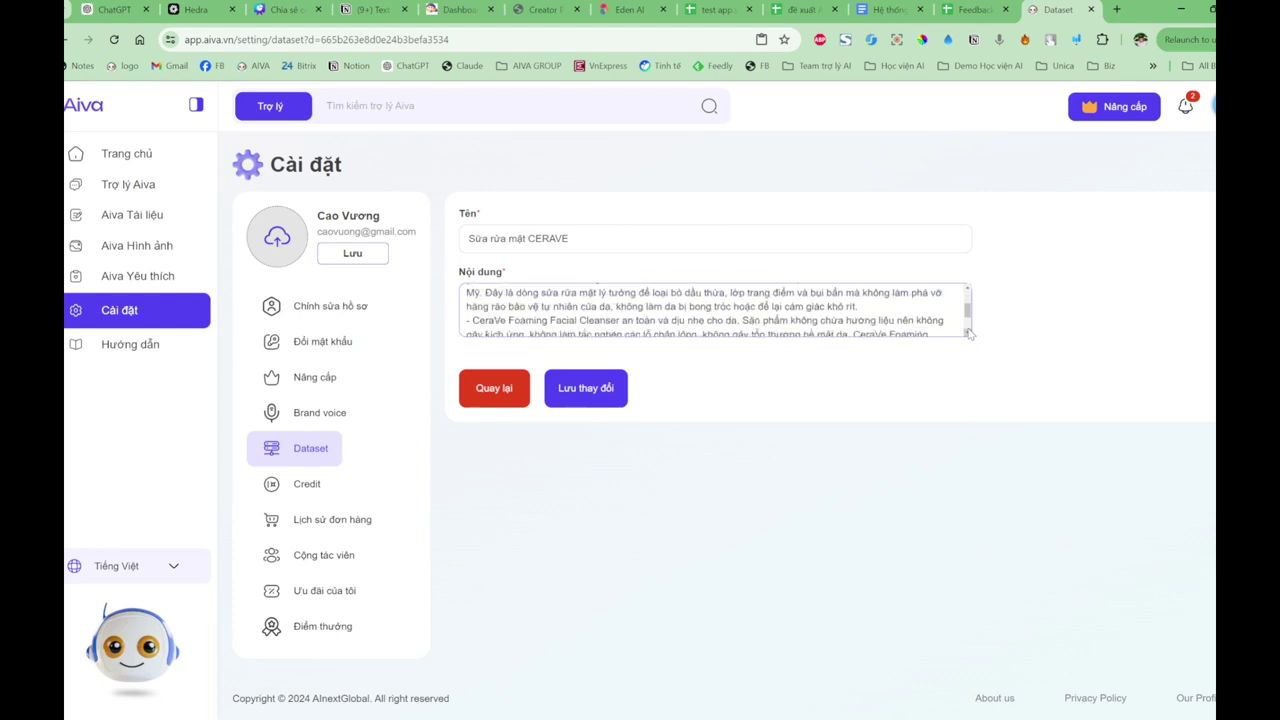
left_click_drag(969, 322, 972, 297)
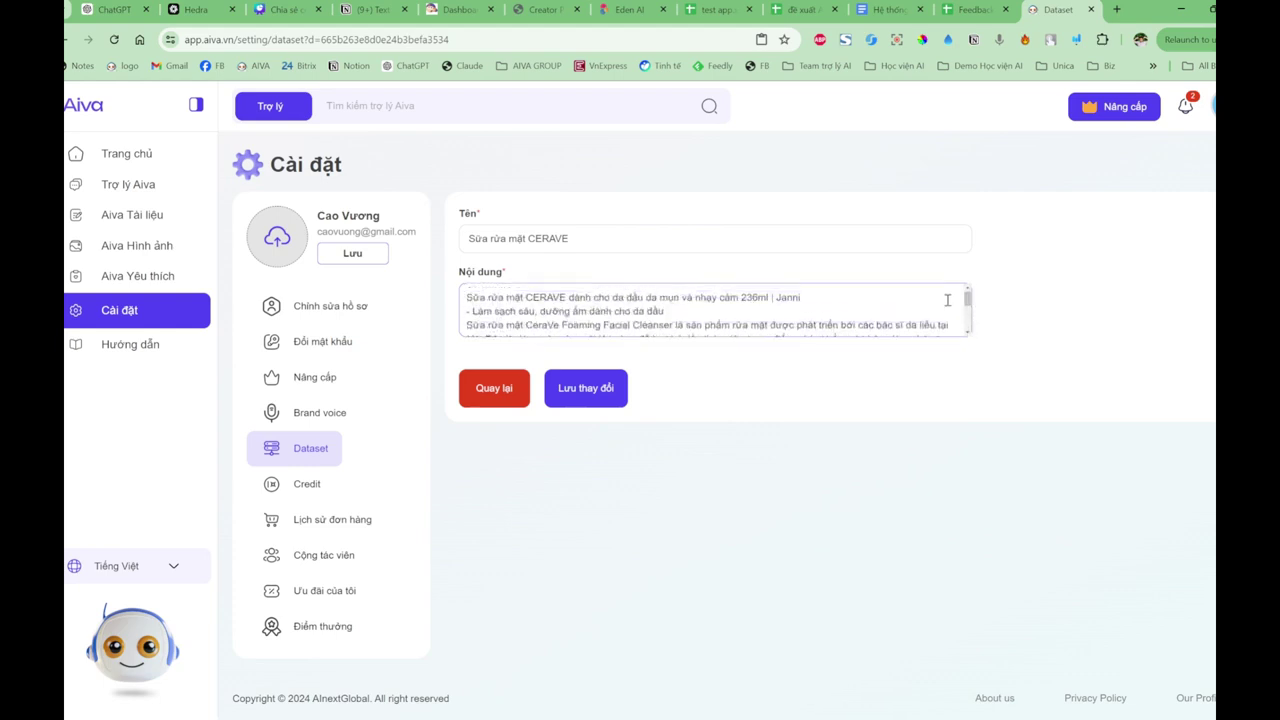
mouse_move(968, 298)
left_mouse_down()
mouse_move(969, 329)
mouse_move(970, 304)
left_mouse_up()
mouse_move(969, 298)
left_mouse_down()
mouse_move(964, 324)
mouse_move(973, 298)
left_mouse_up()
Step: Return to the Aiva assistant chat, browse the saved # prompts in the message box and clear the box again
left_click(154, 192)
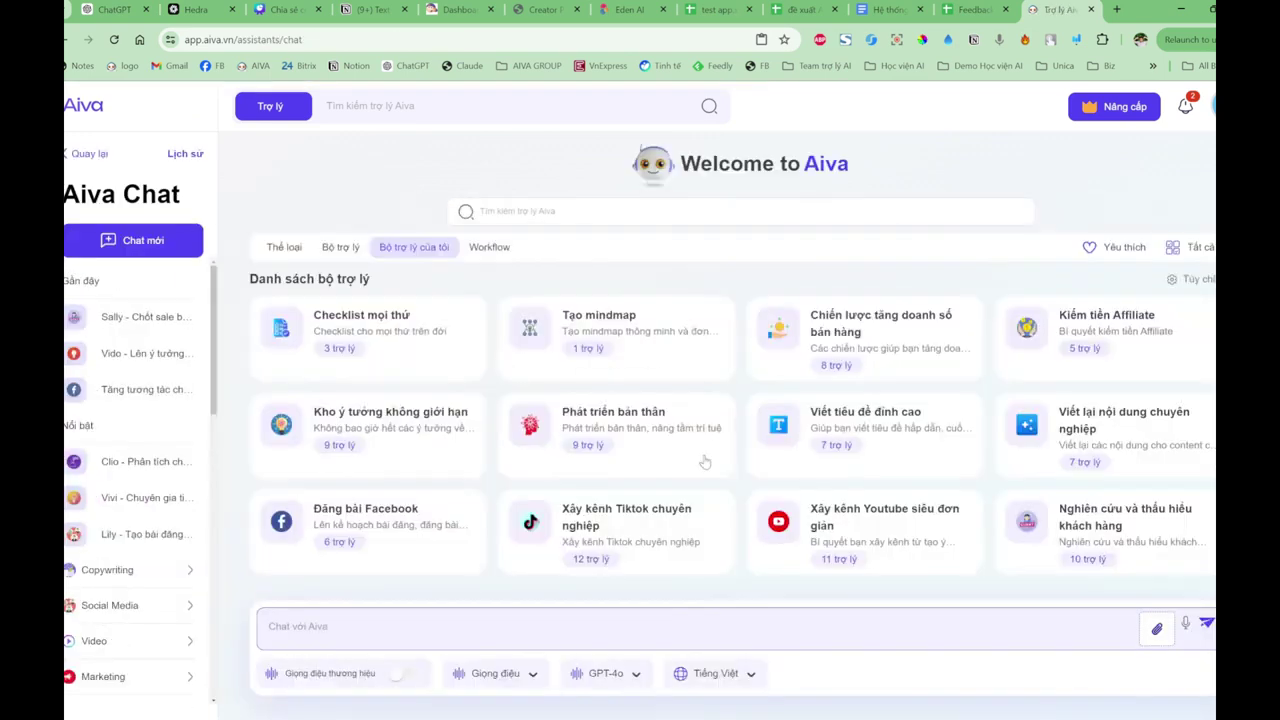
left_click(357, 626)
type("#")
scroll(398, 508, "down", 1)
scroll(398, 508, "up", 1)
scroll(400, 508, "down", 1)
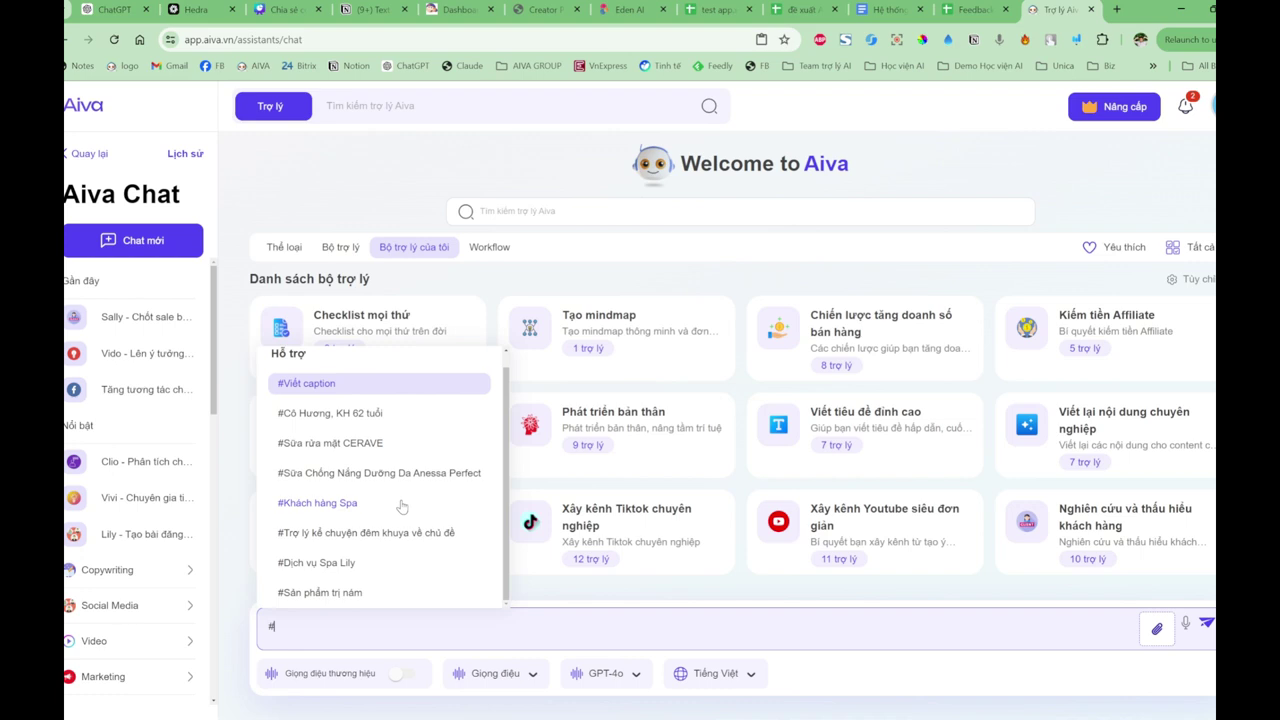
scroll(401, 508, "up", 1)
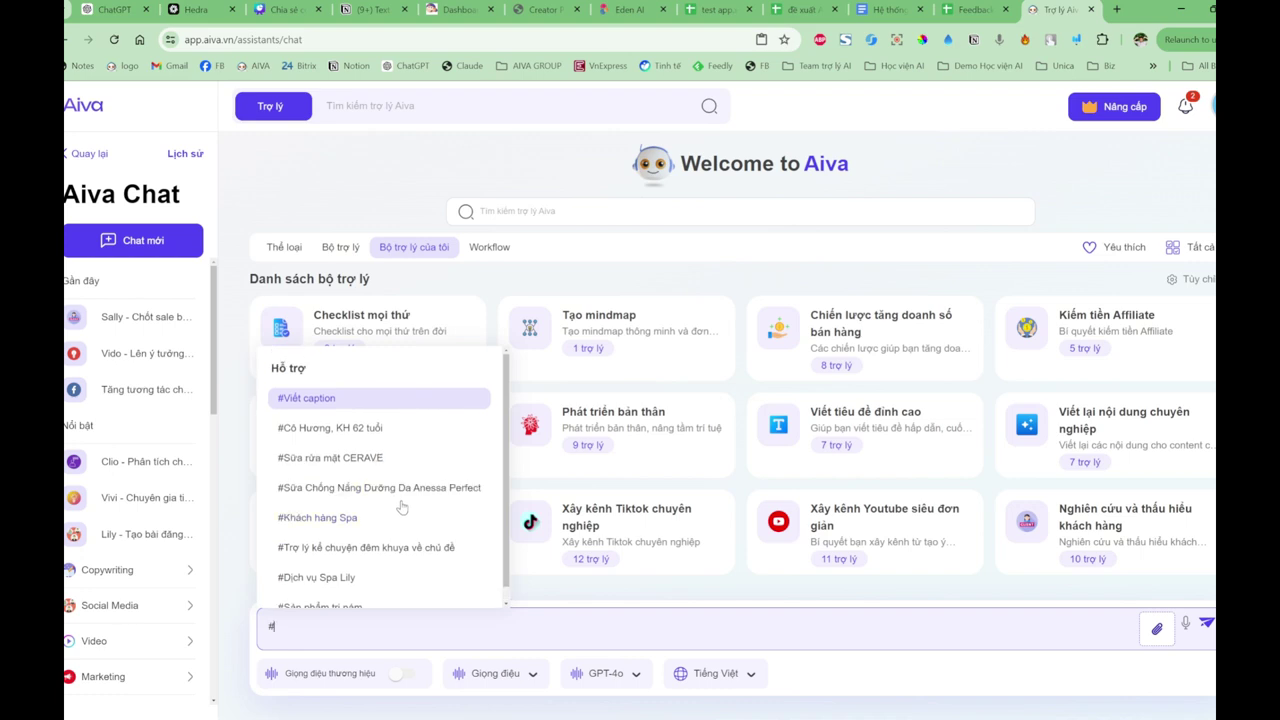
left_click(497, 633)
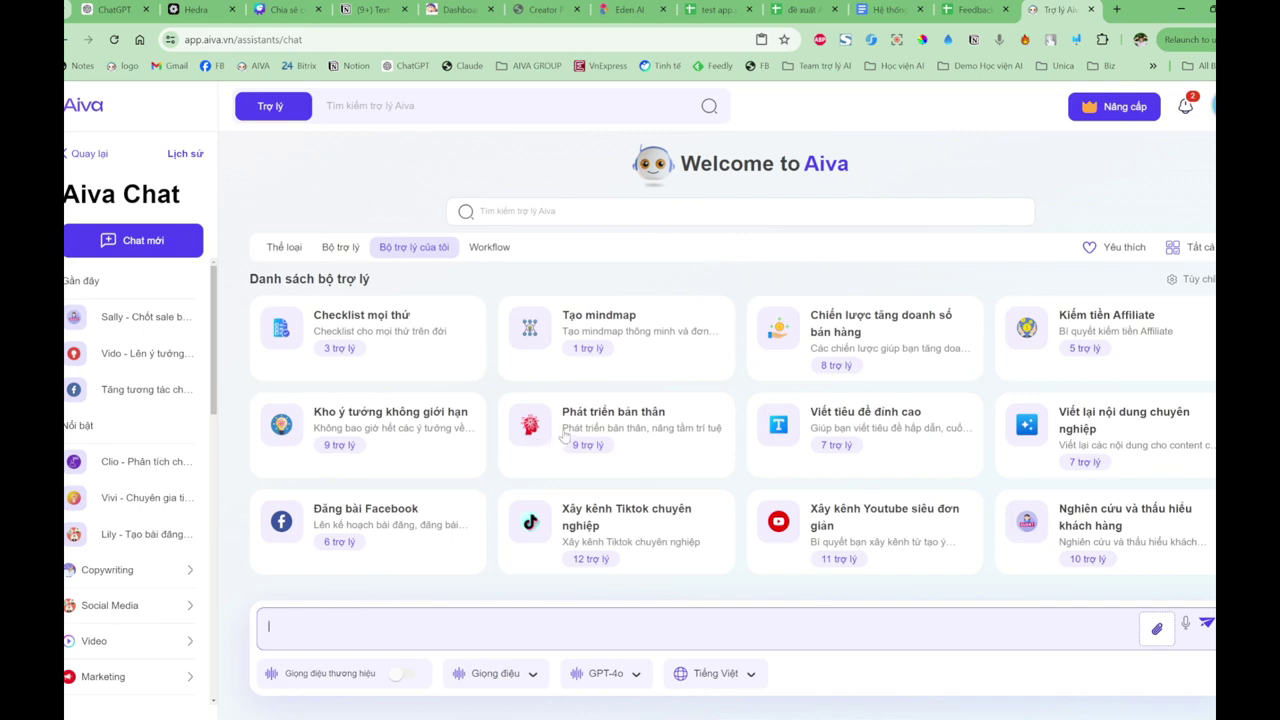
Step: Open the assistant Sally - Chốt sale bất kỳ ai trong 7 ngày from the Chốt sale set in the Bán hàng category
left_click(344, 247)
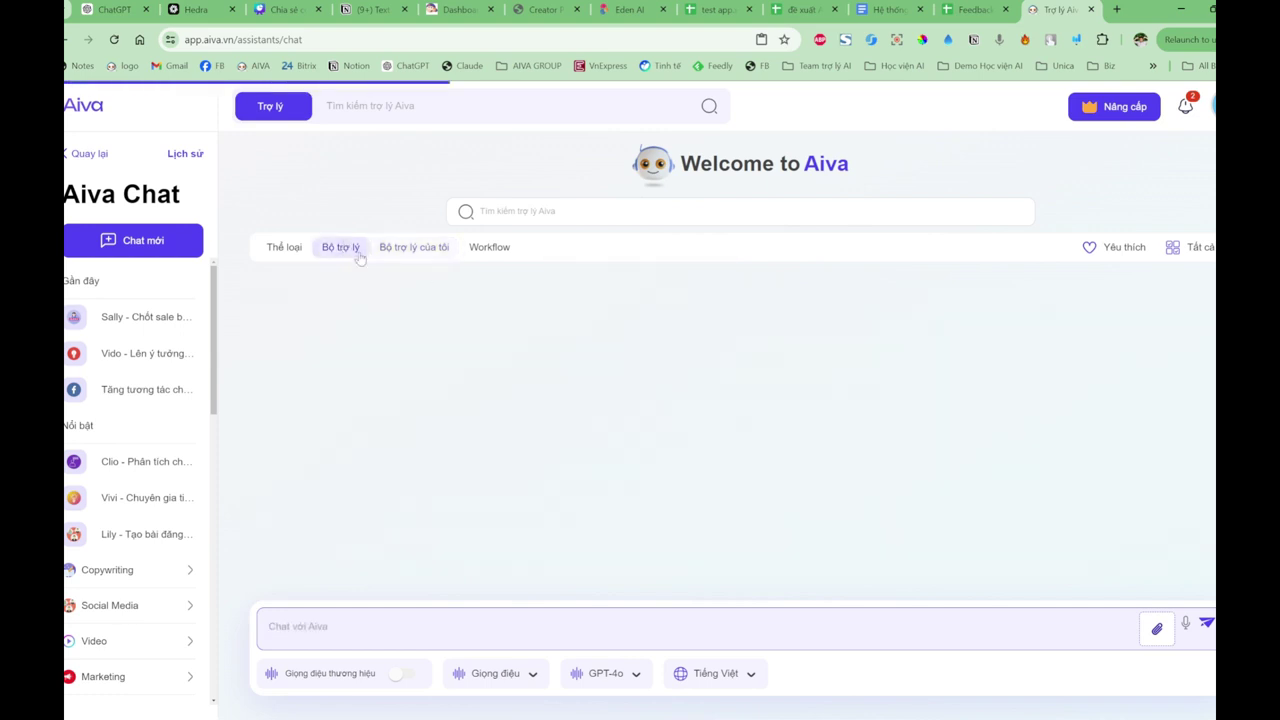
left_click(390, 286)
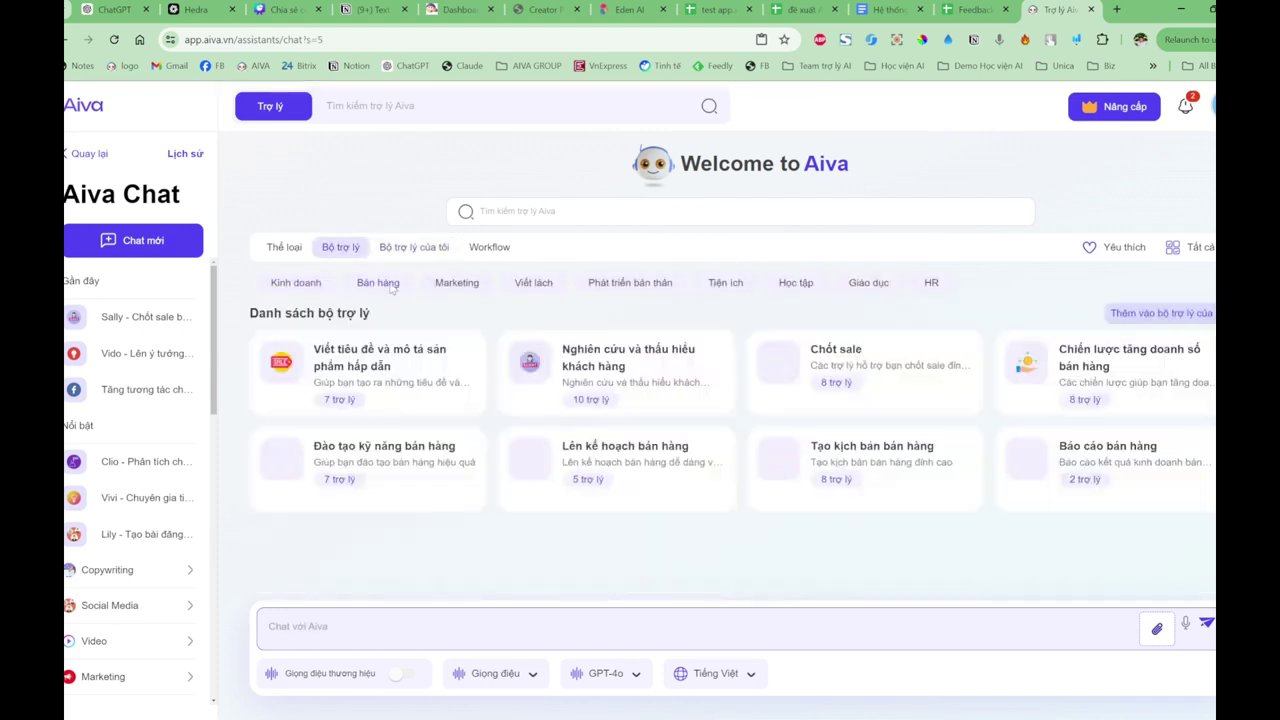
left_click(814, 372)
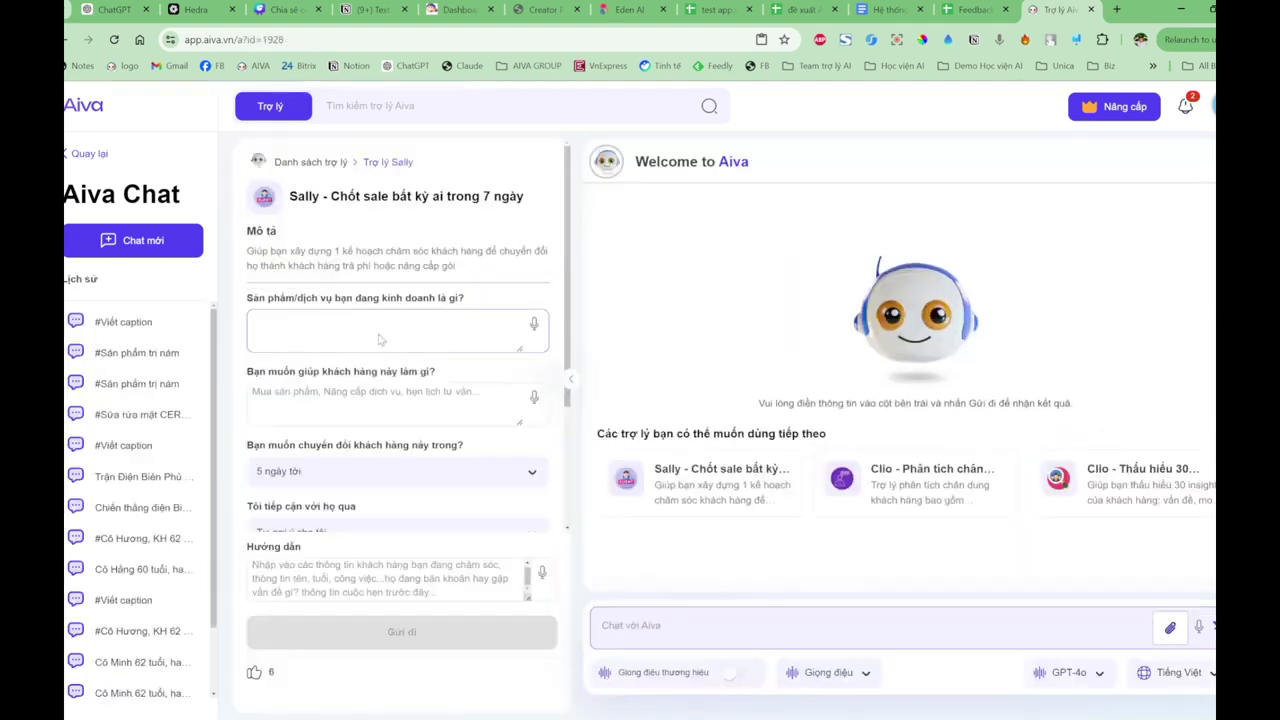
Step: Set the Hướng dẫn instructions to the saved # prompt describing the 62-year-old customer
scroll(395, 390, "down", 2)
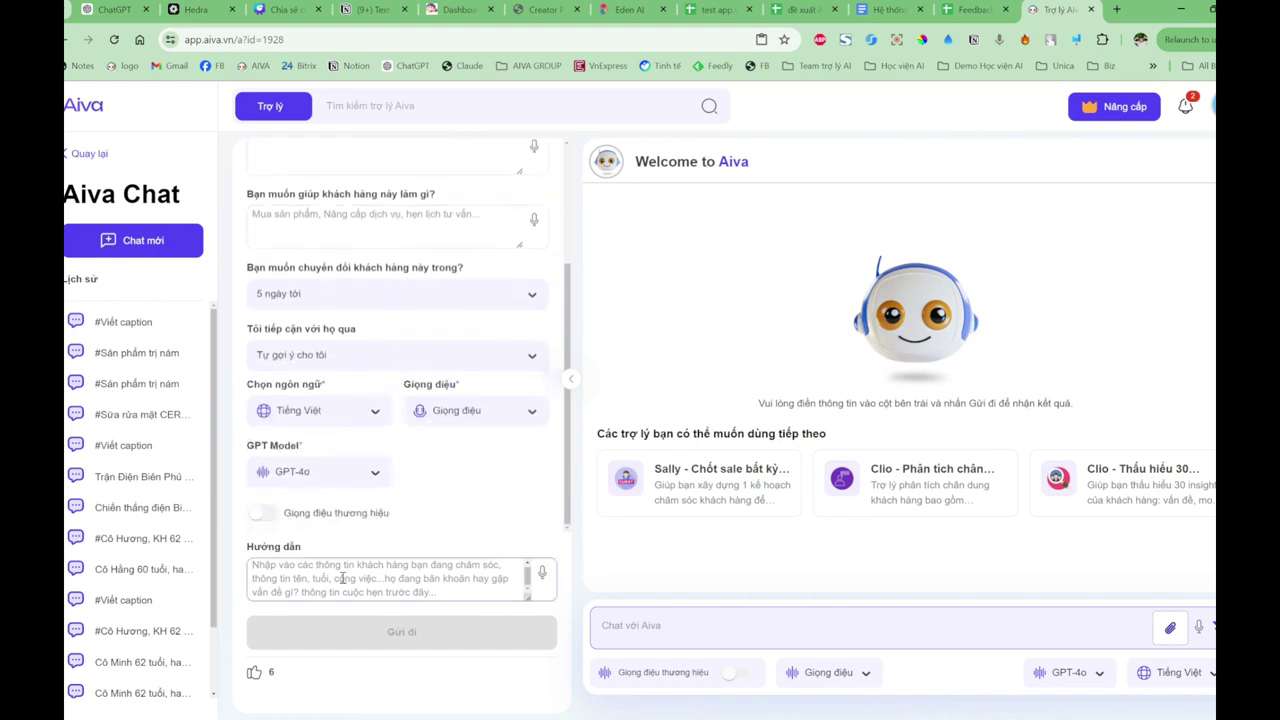
left_click(342, 578)
type("#")
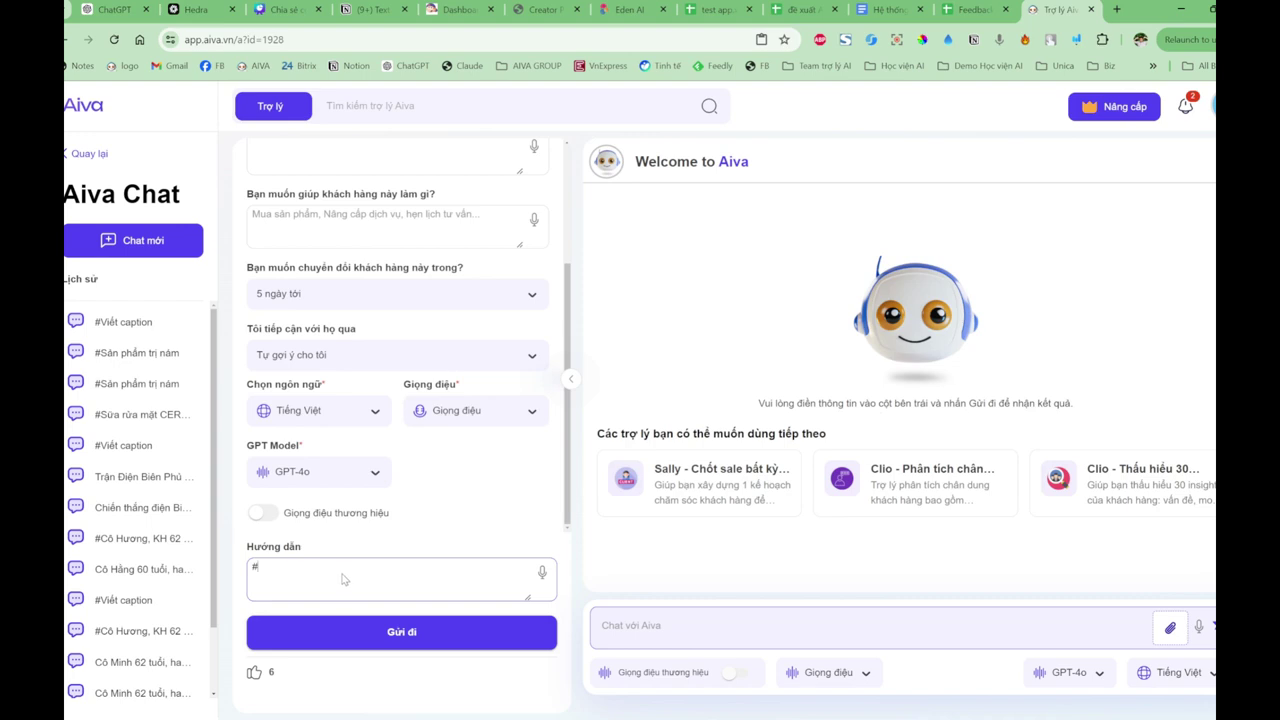
key("BackSpace")
type("#")
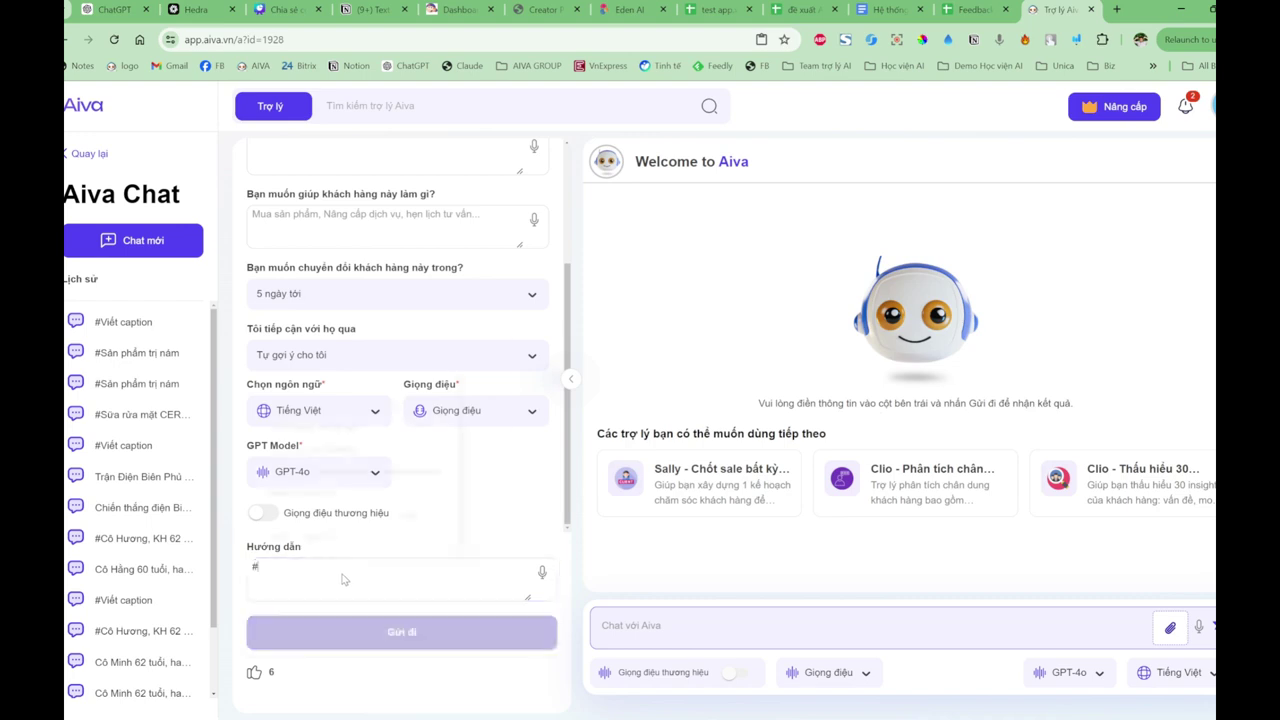
key("Down")
key("Return")
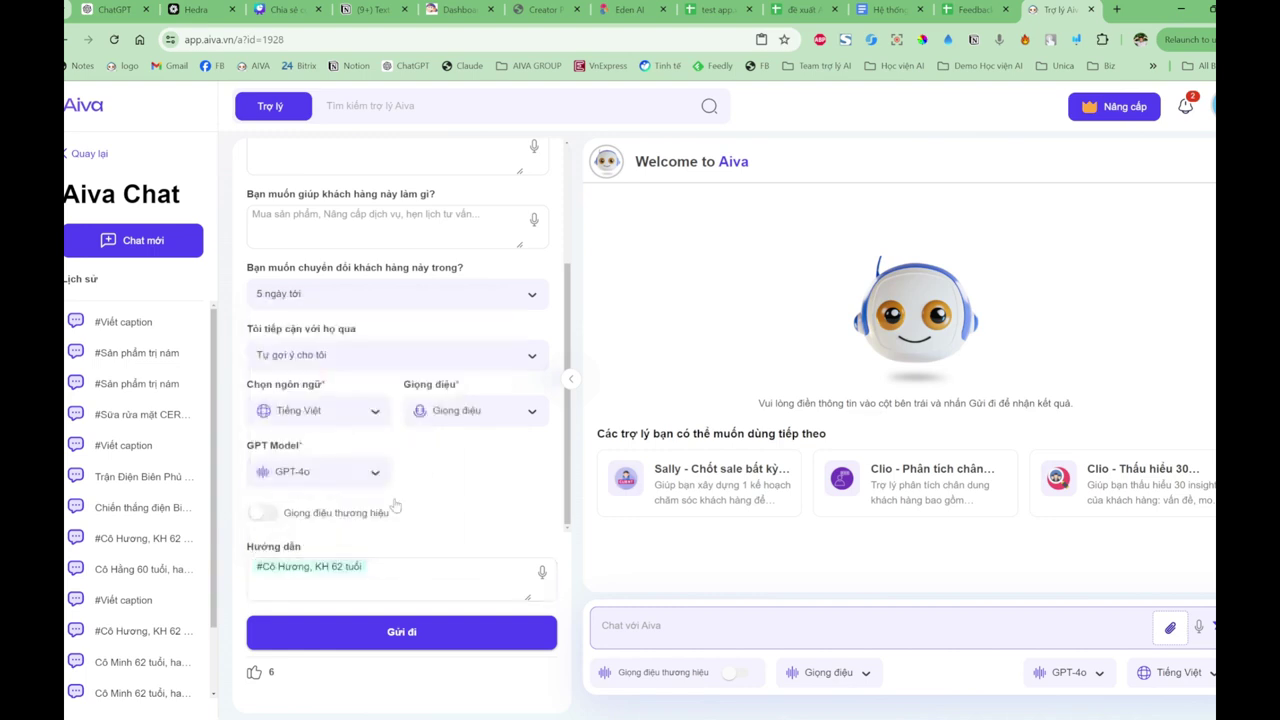
Step: Set the product to Sâm Hàn Quốc and the desired customer action to mua sản phẩm
scroll(406, 490, "up", 4)
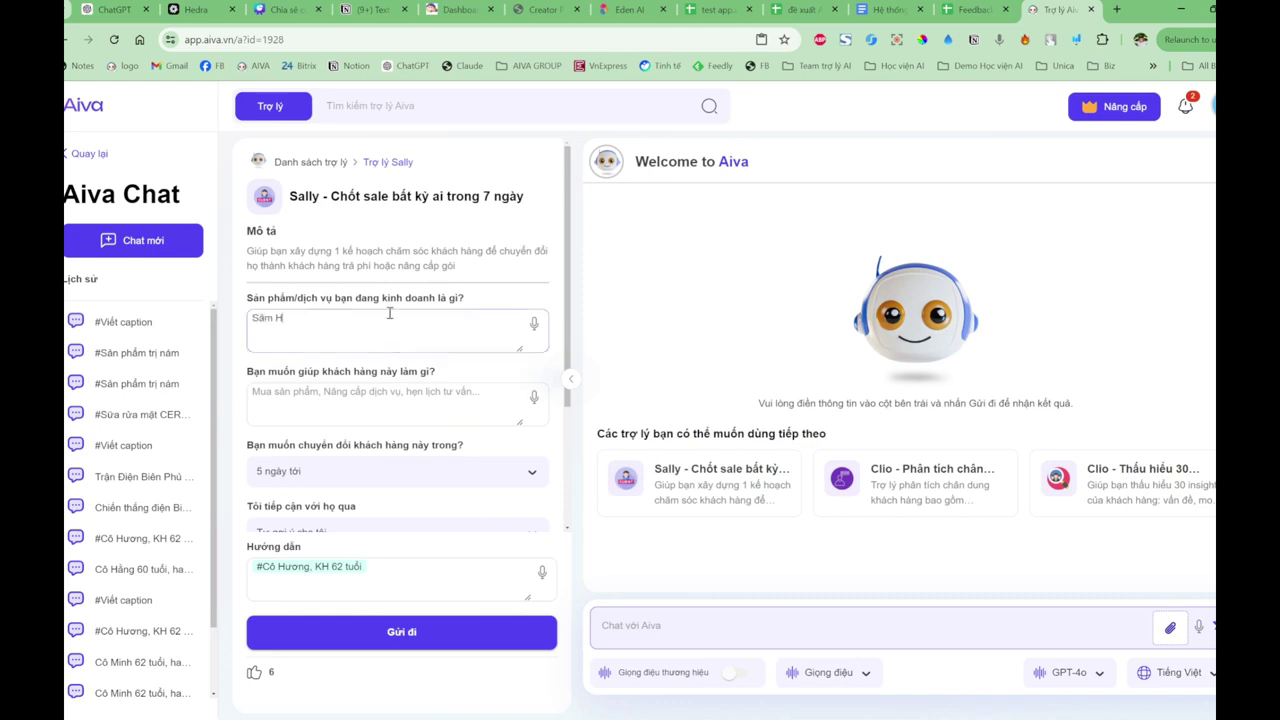
left_click(393, 408)
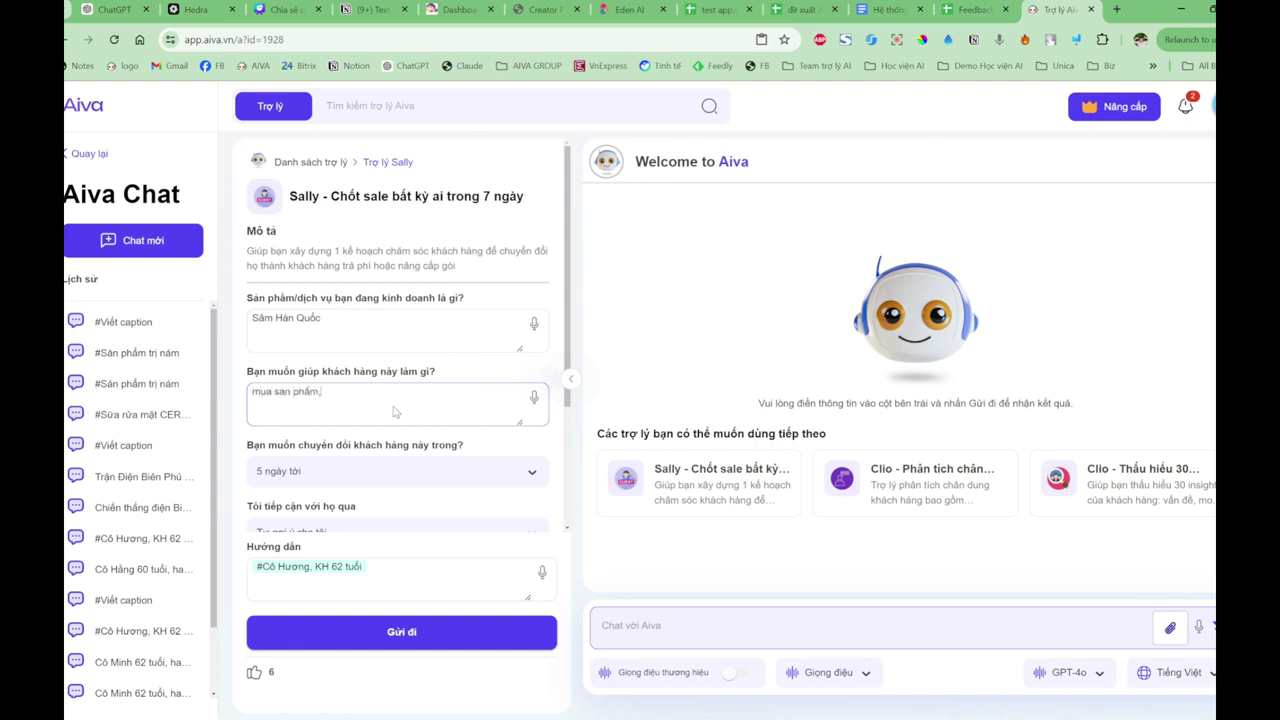
type("mua sản phẩm")
Step: Submit the sales-closing request with the contact method gọi điện và tin nhắn and review the generated day-by-day plan
scroll(414, 508, "down", 2)
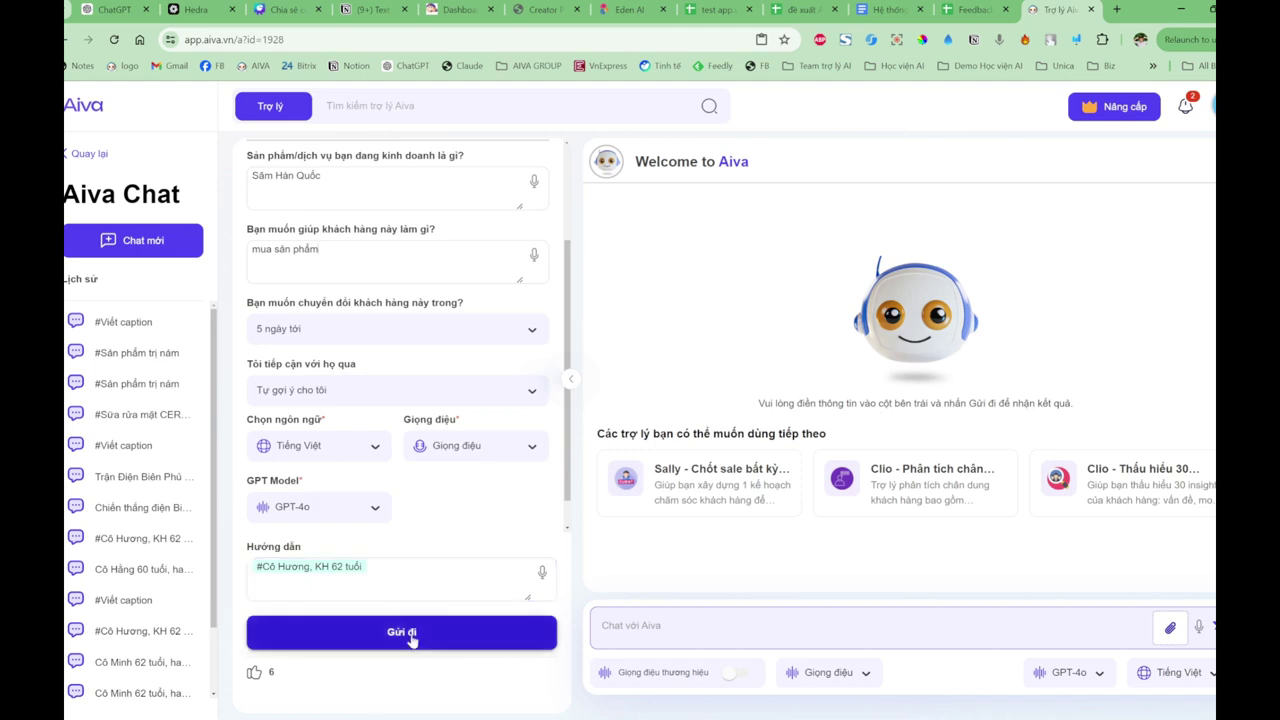
left_click(492, 398)
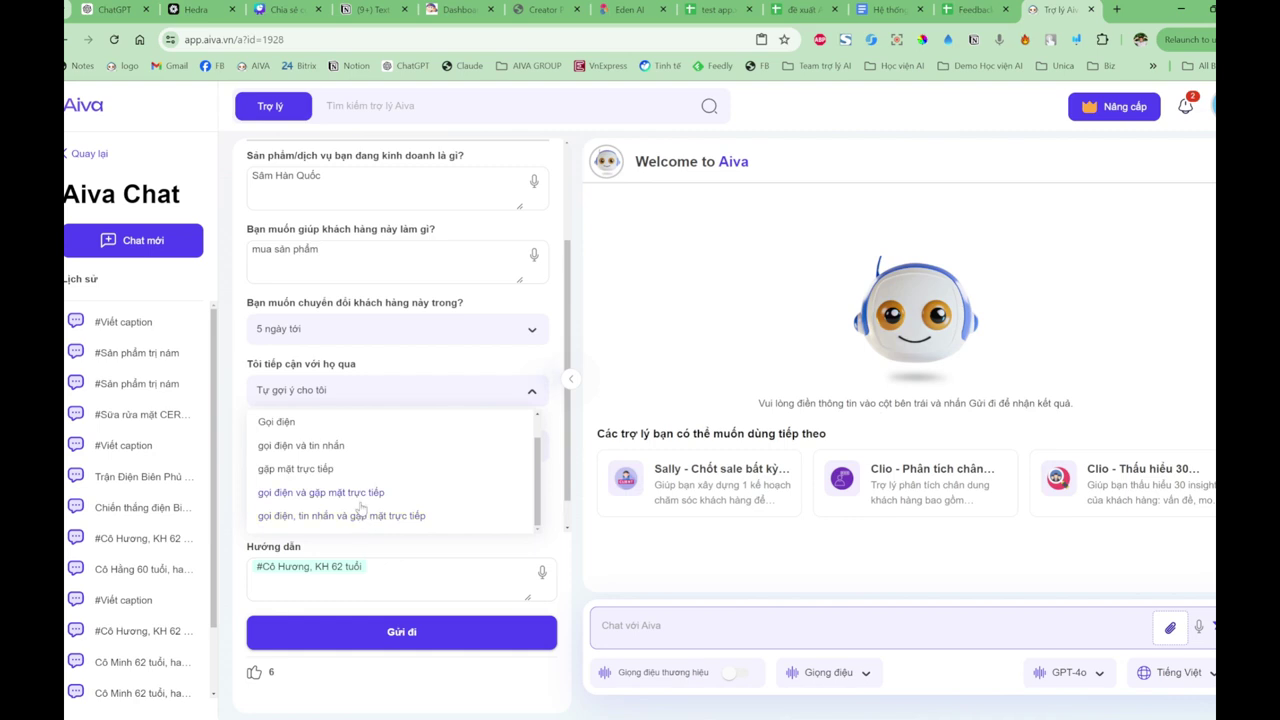
left_click(330, 452)
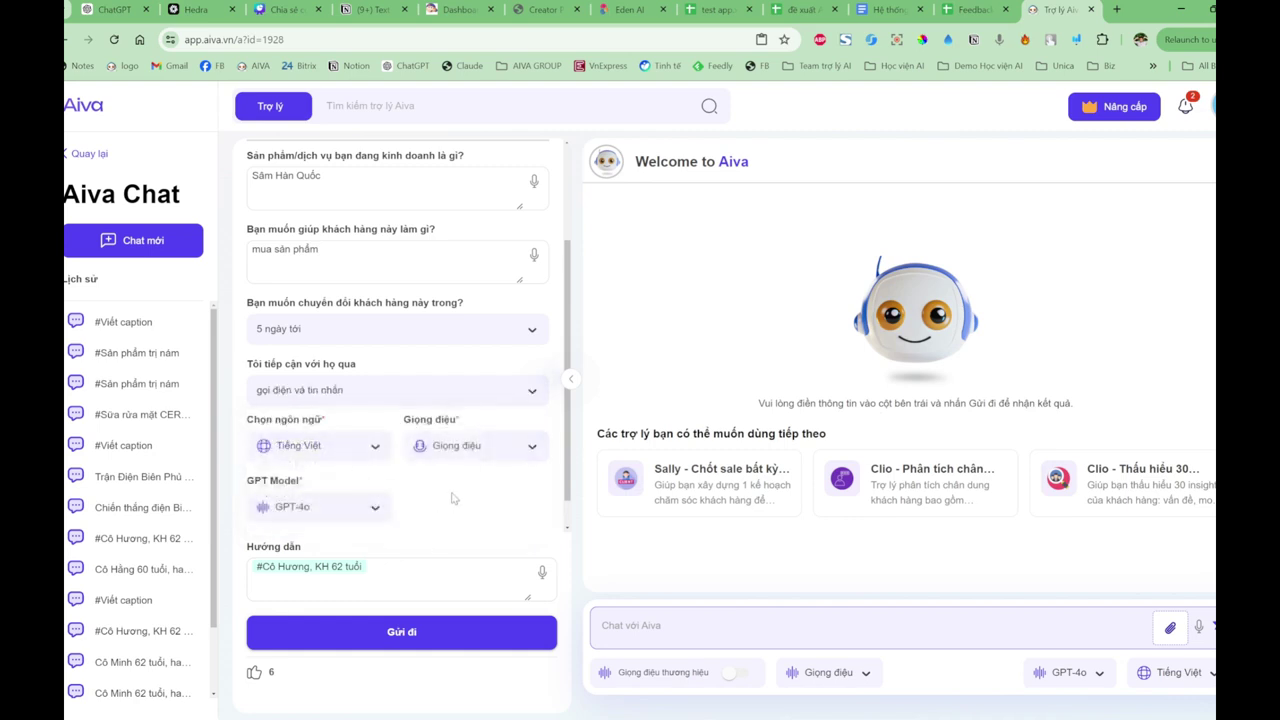
left_click(425, 636)
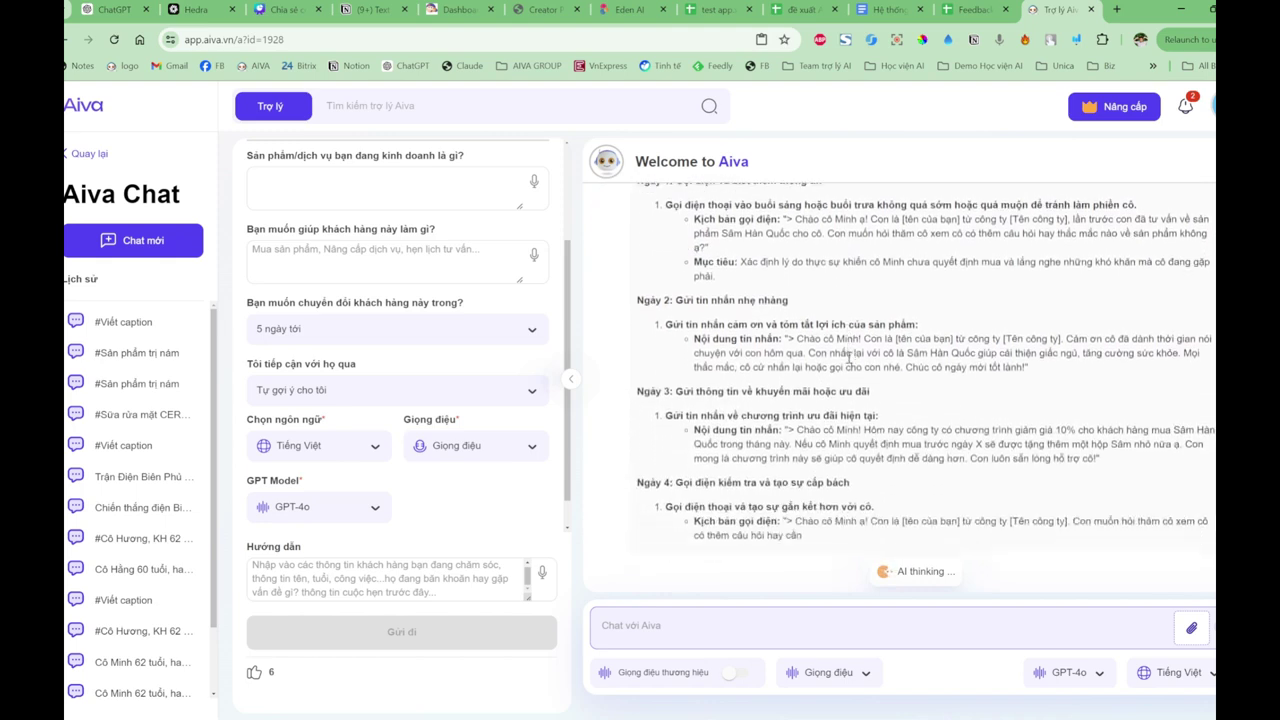
scroll(852, 362, "up", 1)
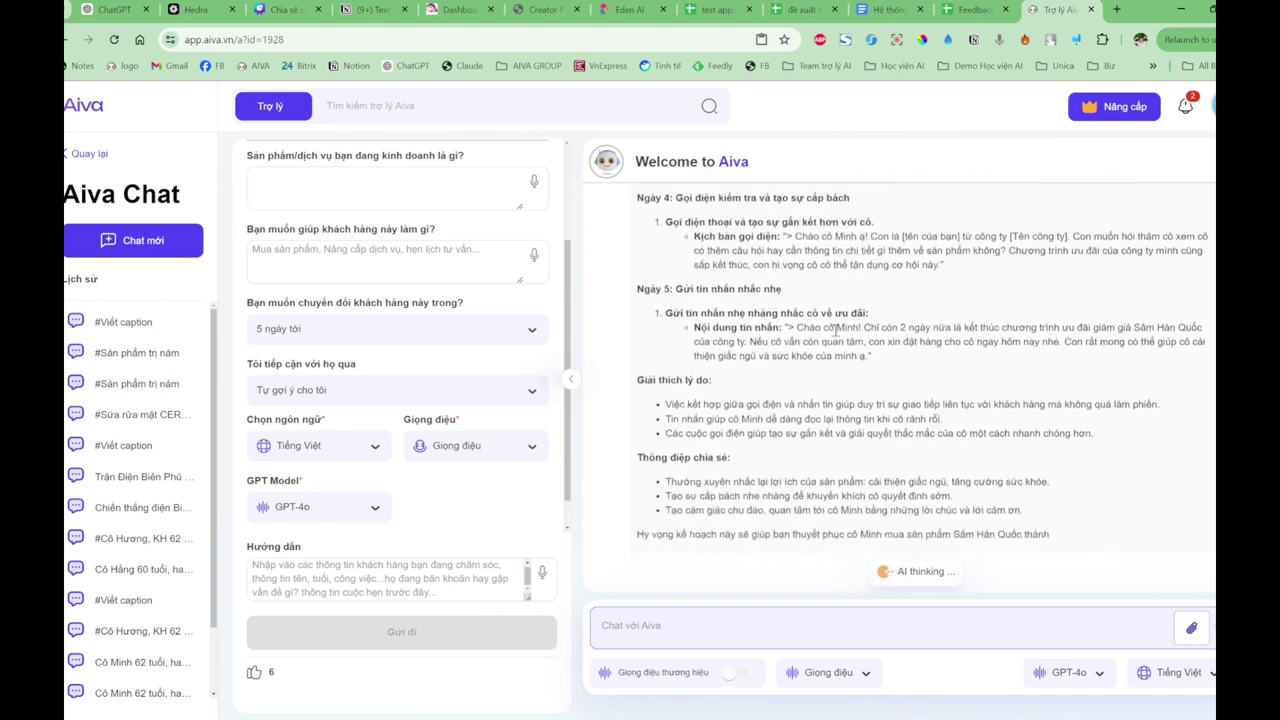
scroll(834, 331, "up", 5)
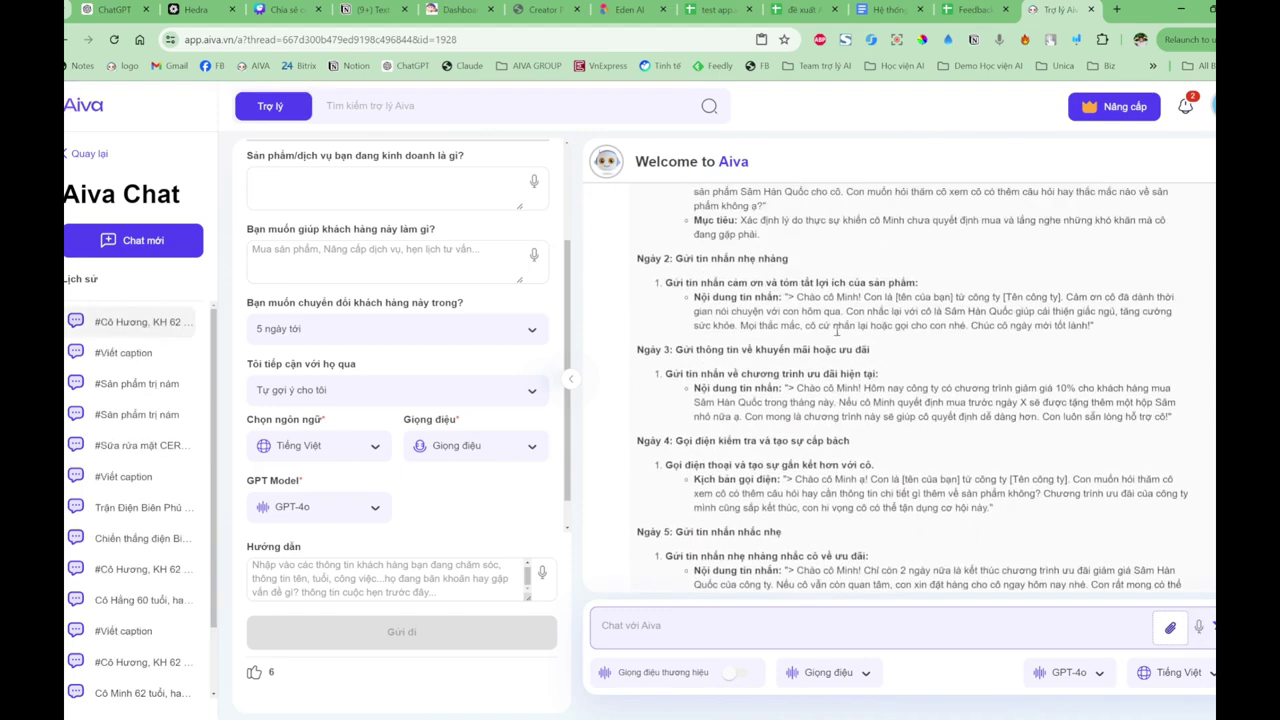
Step: Review the generated 5-day customer care plan, including the Ngày 5 reminder message and the explanation of the approach
scroll(842, 326, "down", 3)
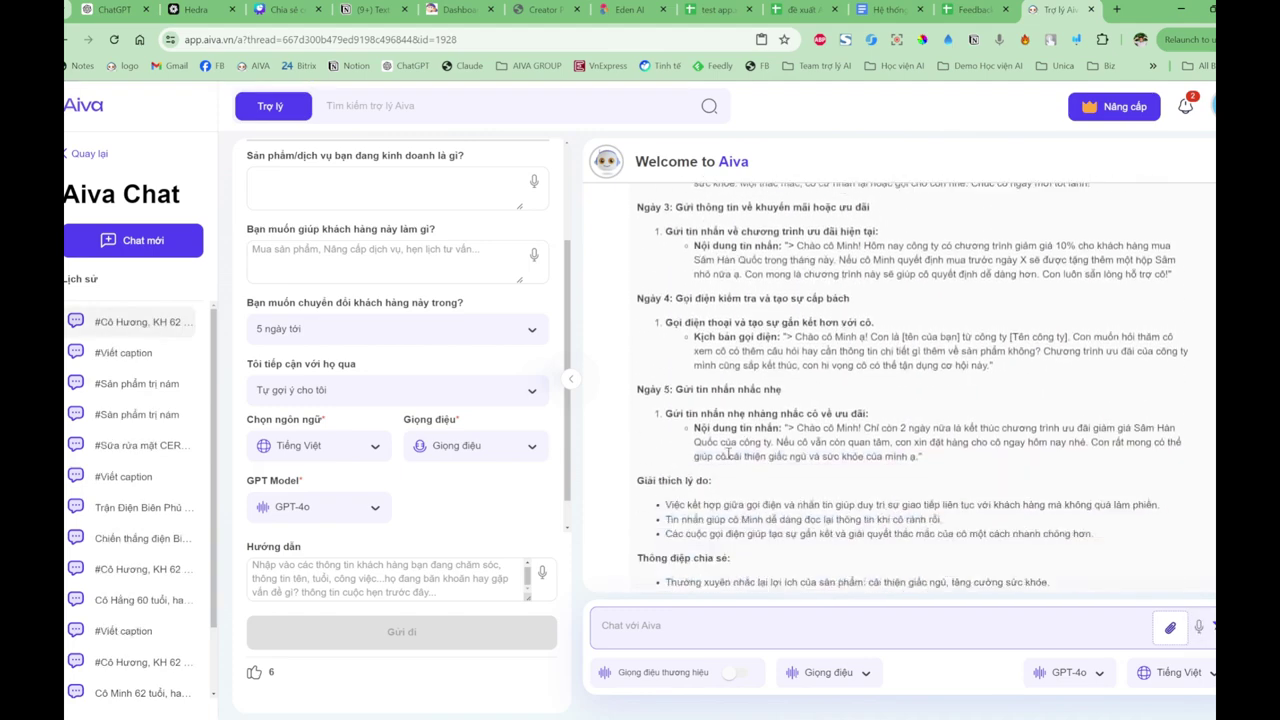
left_click_drag(800, 428, 968, 469)
left_click(990, 462)
scroll(972, 455, "up", 3)
scroll(972, 452, "up", 2)
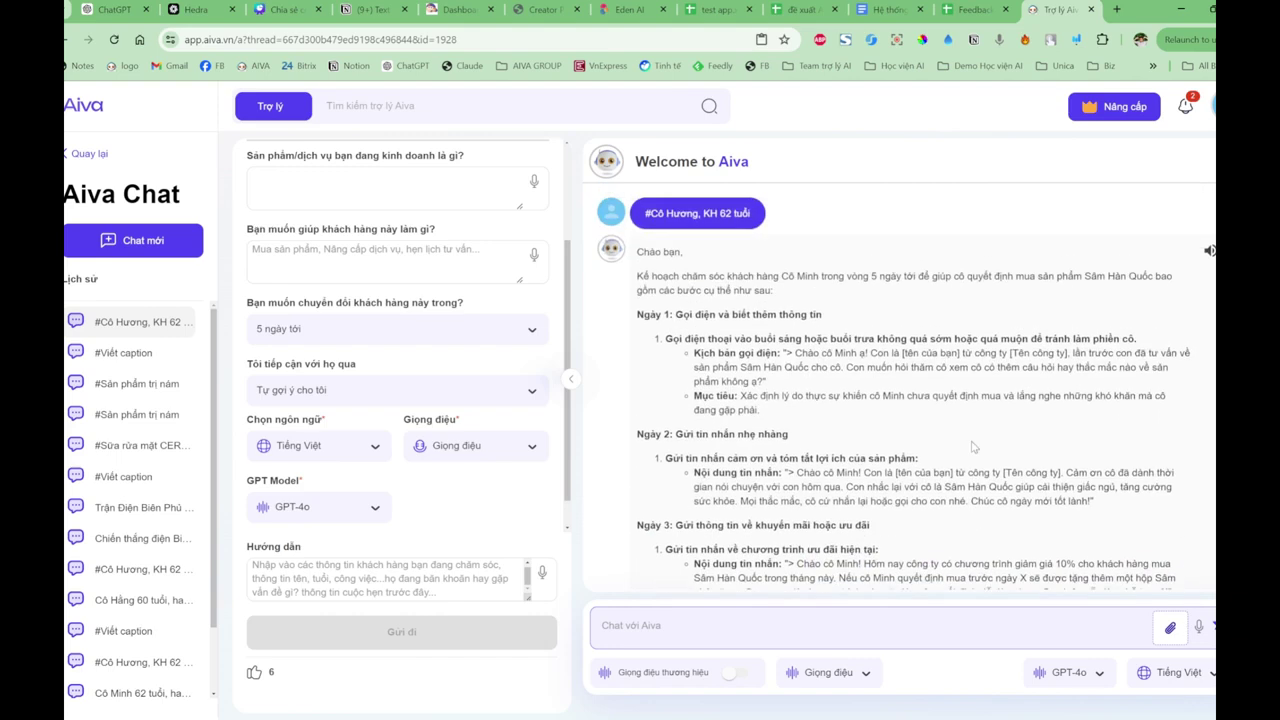
scroll(974, 447, "down", 4)
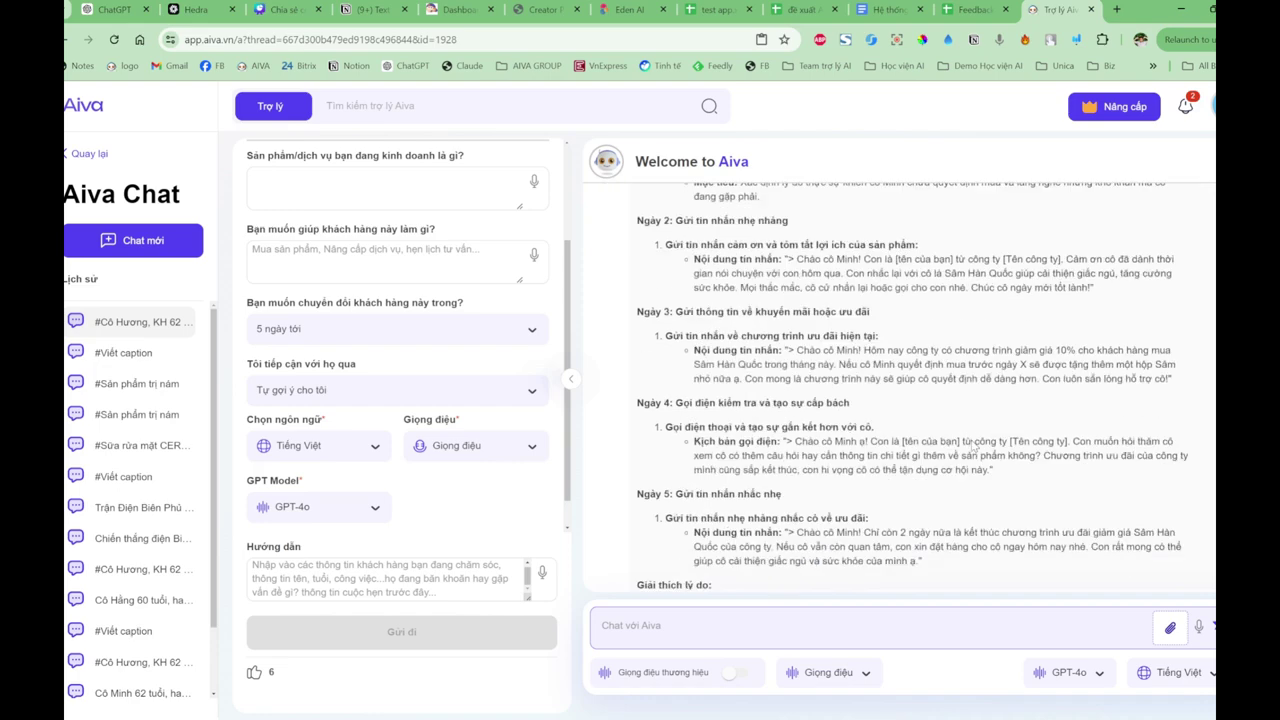
Step: Open the 62-year-old customer's saved entry in the Dataset settings and examine its Nội dung text
left_click(84, 155)
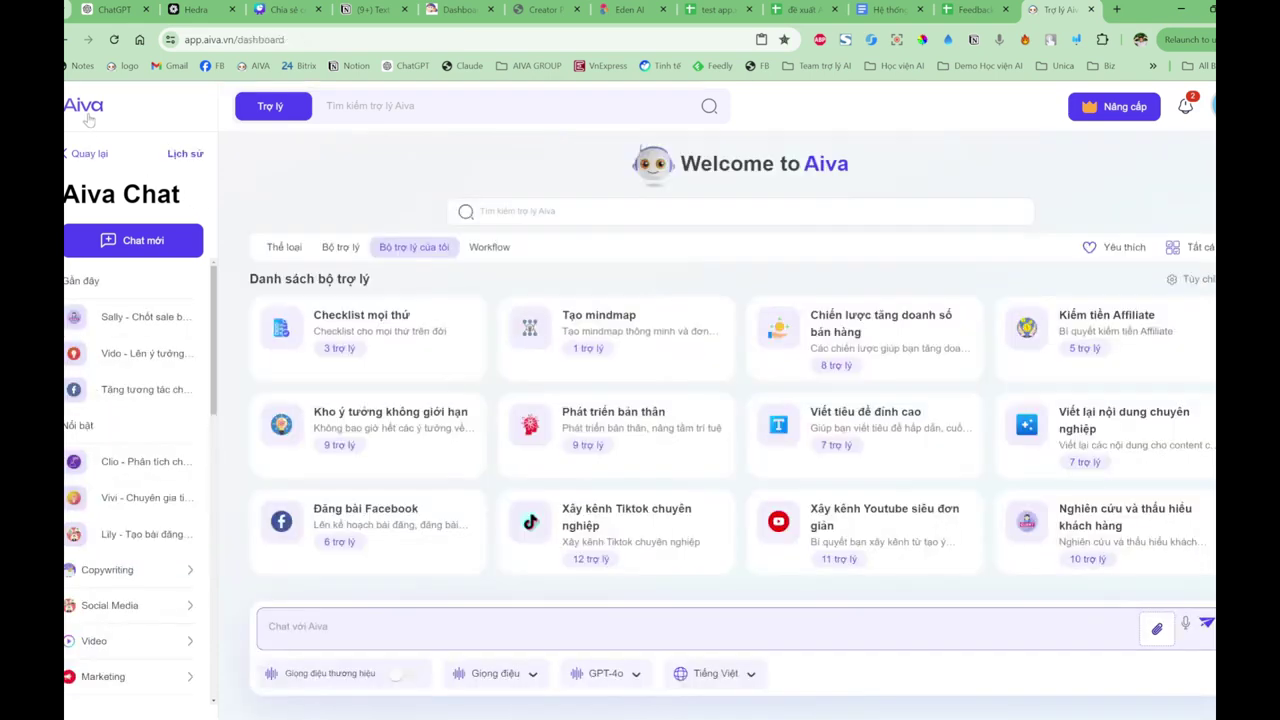
left_click(84, 154)
left_click(120, 320)
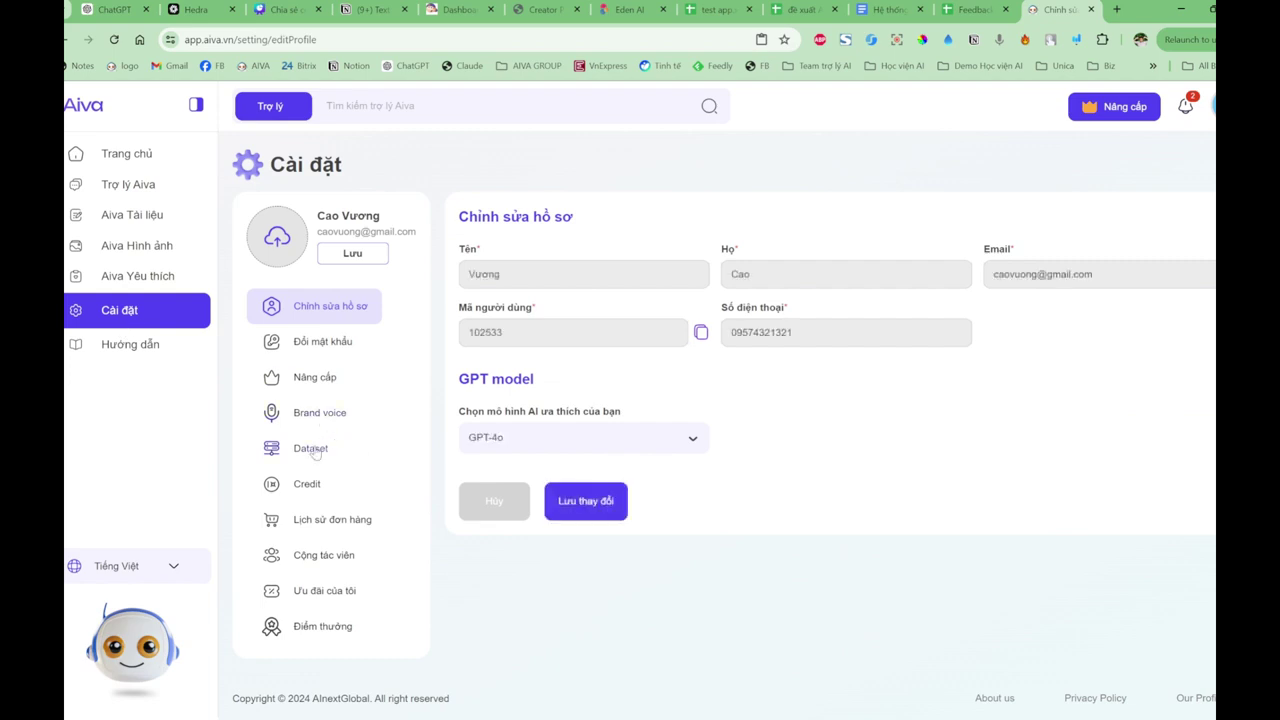
left_click(311, 450)
left_click(534, 350)
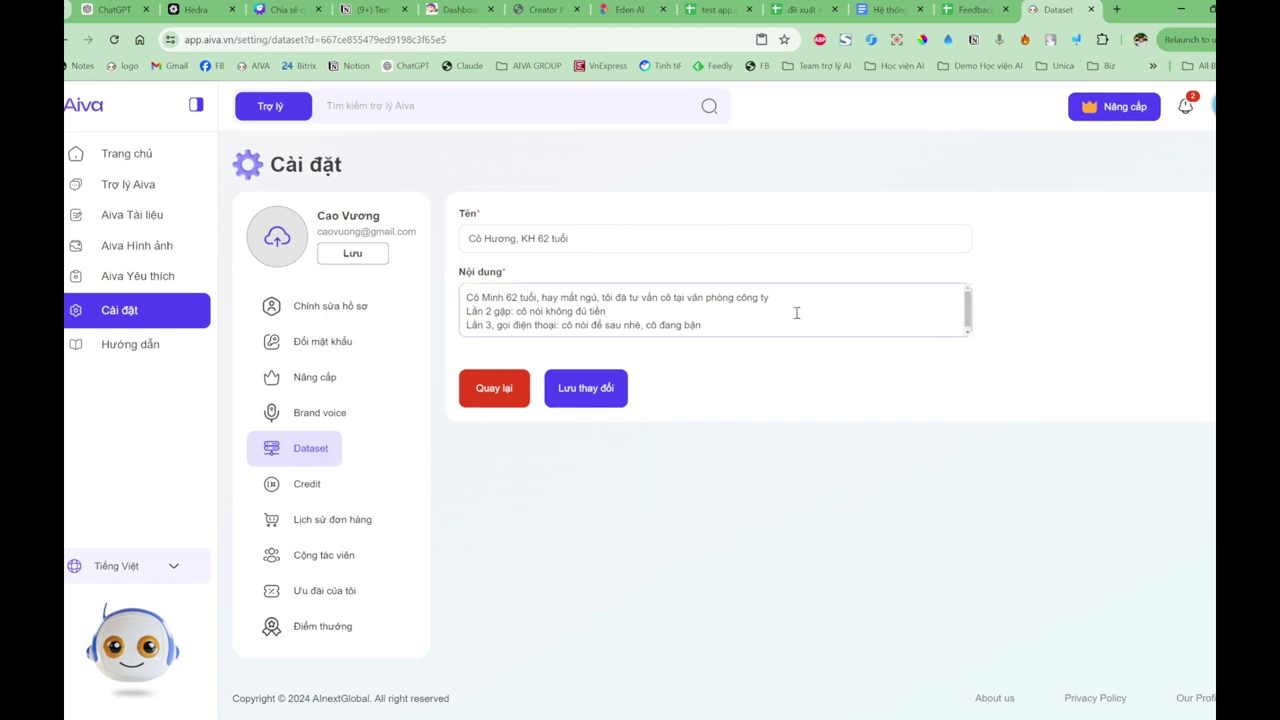
left_click(730, 306)
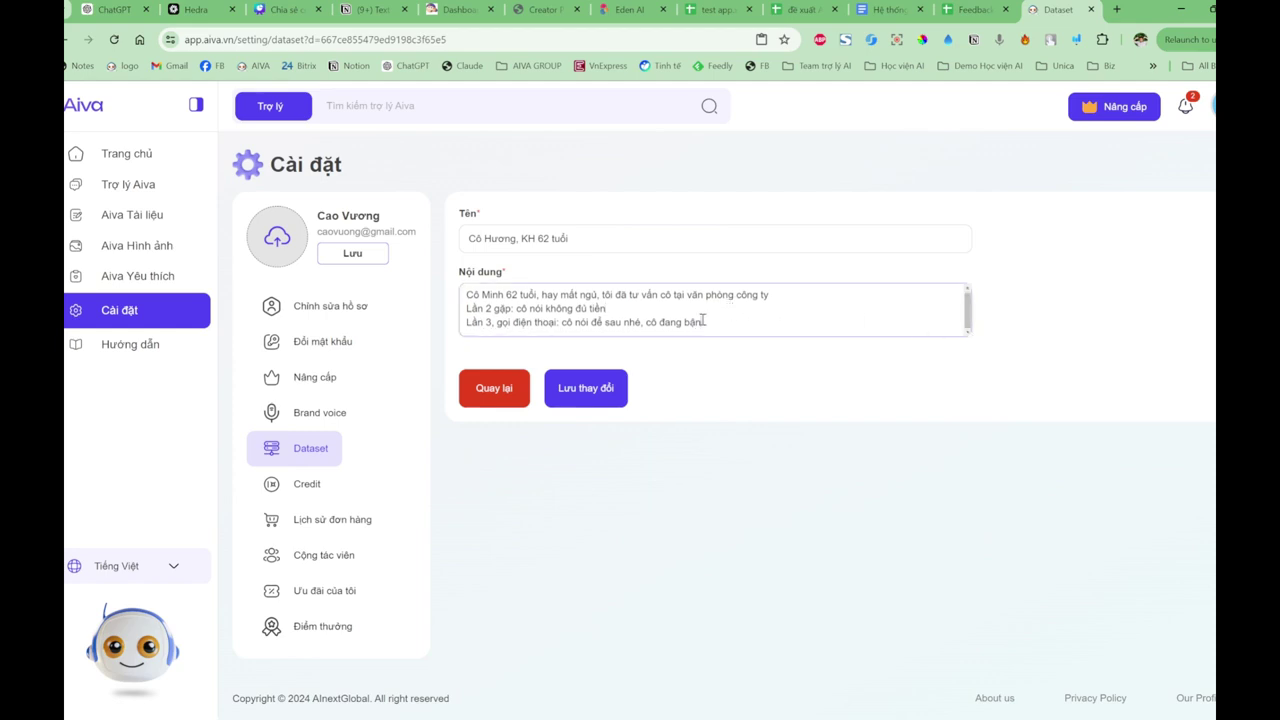